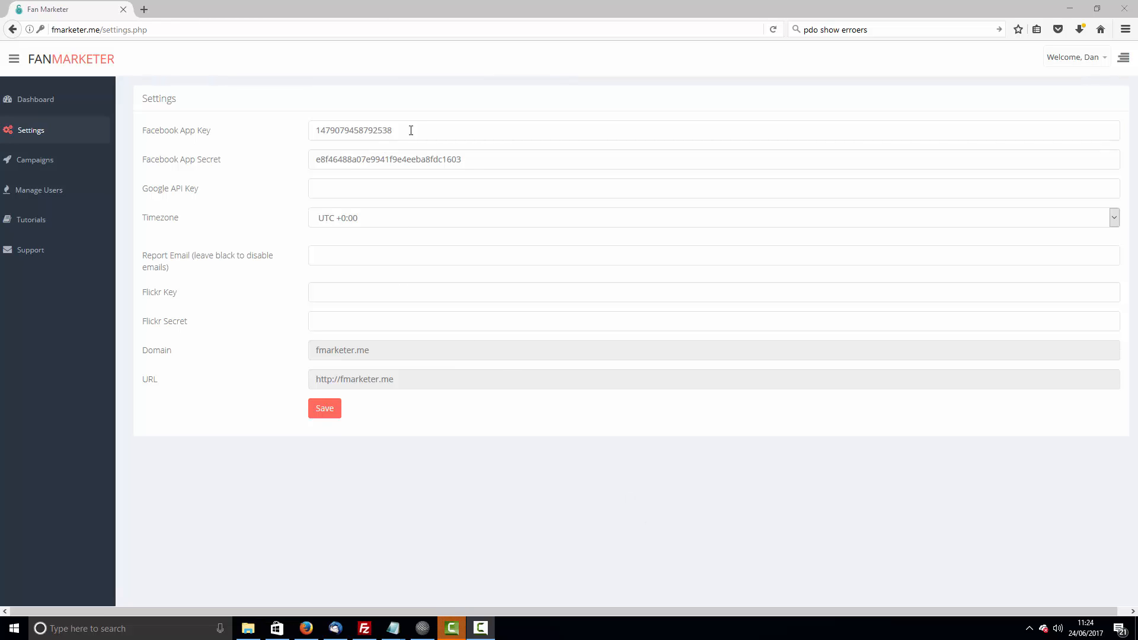
# - Clear the existing values from the Facebook App Key and Facebook App Secret fields
pyautogui.moveTo(409, 130); pyautogui.dragTo(265, 117)
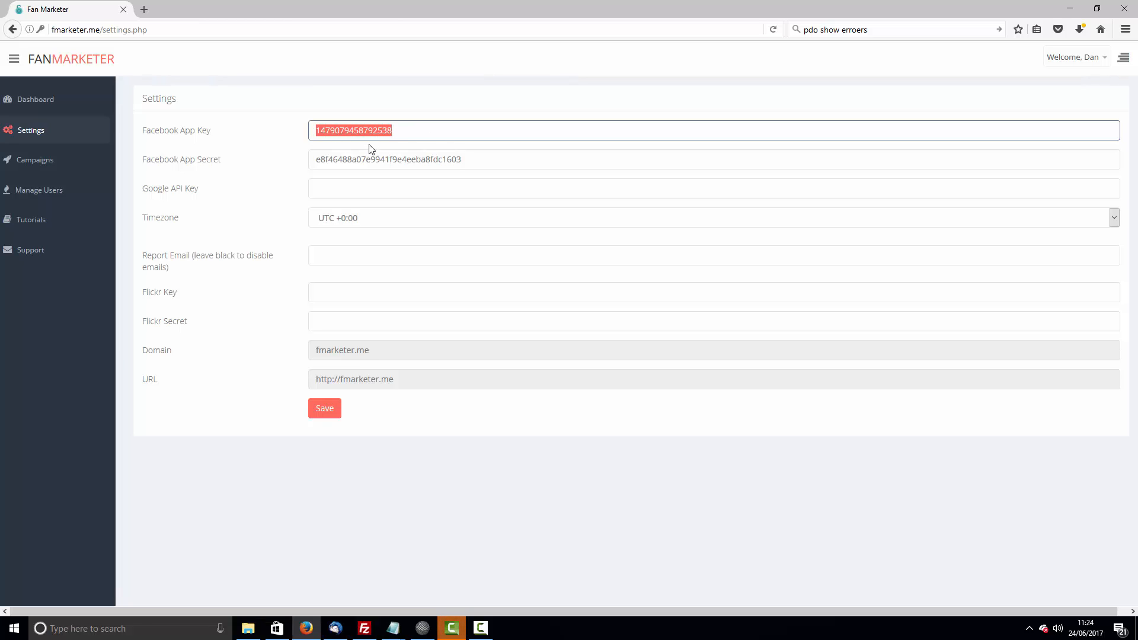
pyautogui.press('BackSpace')
pyautogui.moveTo(492, 160); pyautogui.dragTo(296, 164)
pyautogui.press('BackSpace')
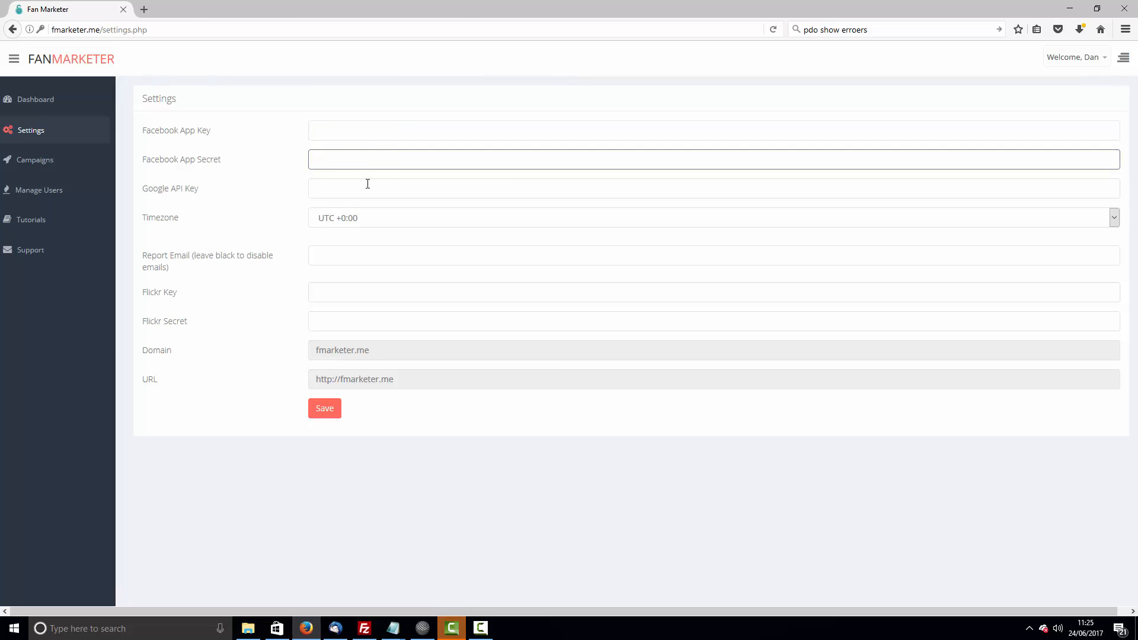
pyautogui.click(340, 134)
pyautogui.click(340, 157)
pyautogui.click(332, 132)
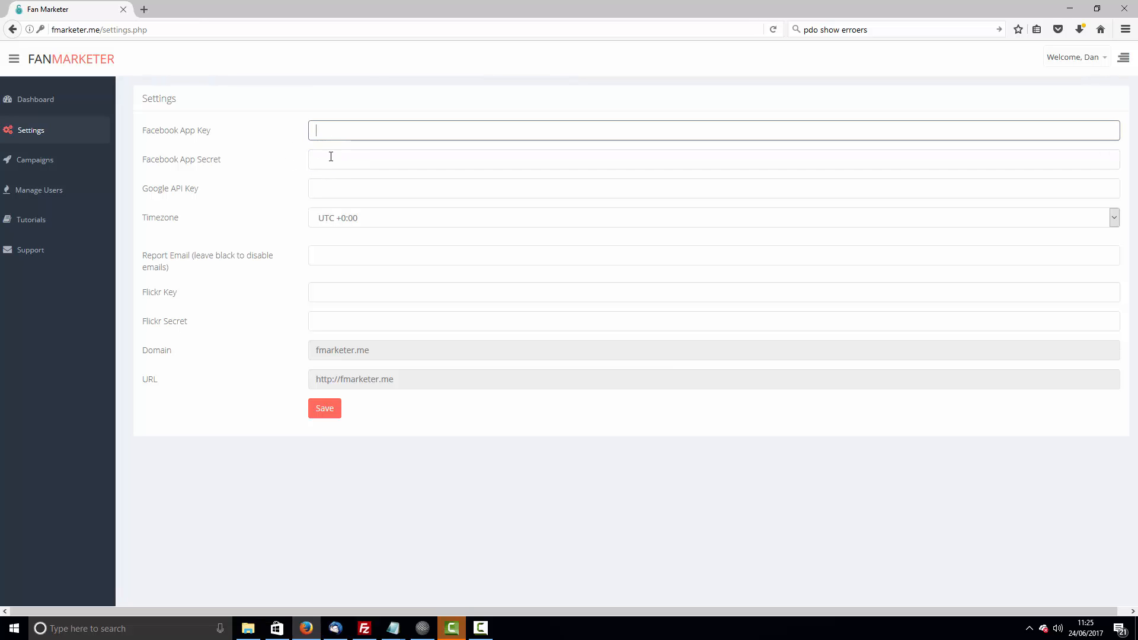
pyautogui.click(331, 157)
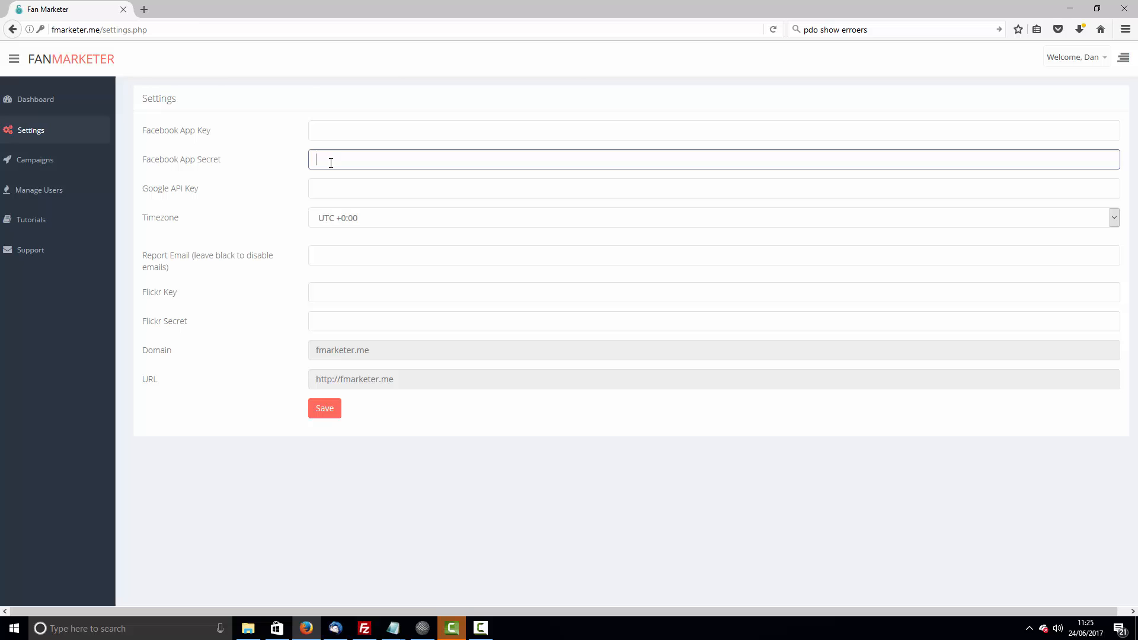
pyautogui.click(325, 131)
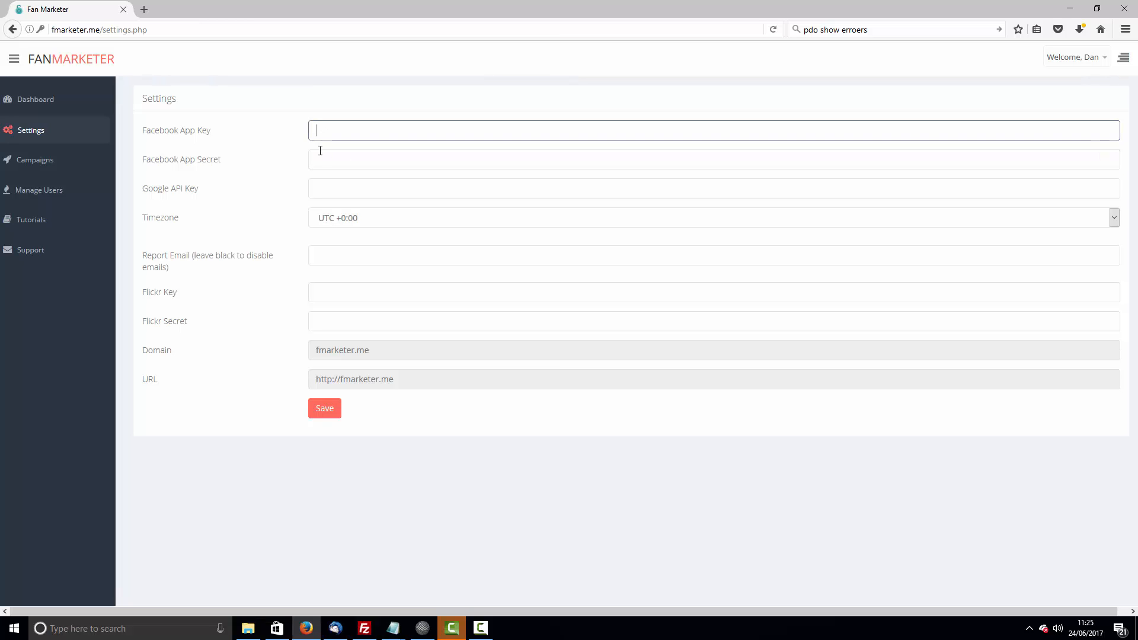
pyautogui.click(319, 155)
pyautogui.click(317, 132)
pyautogui.click(318, 157)
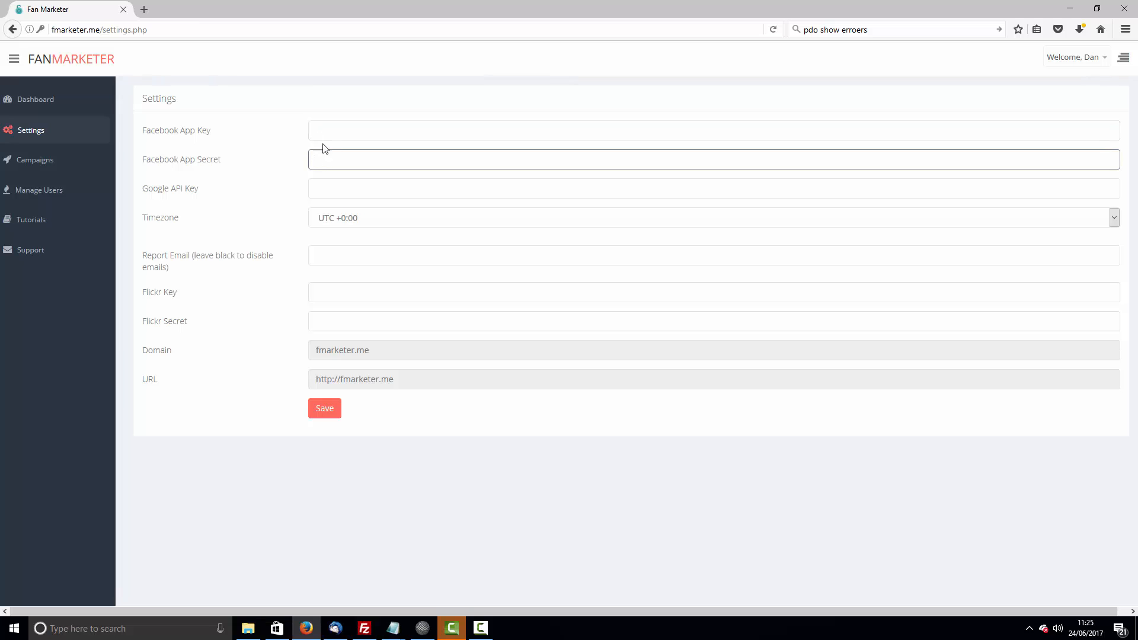
pyautogui.click(326, 136)
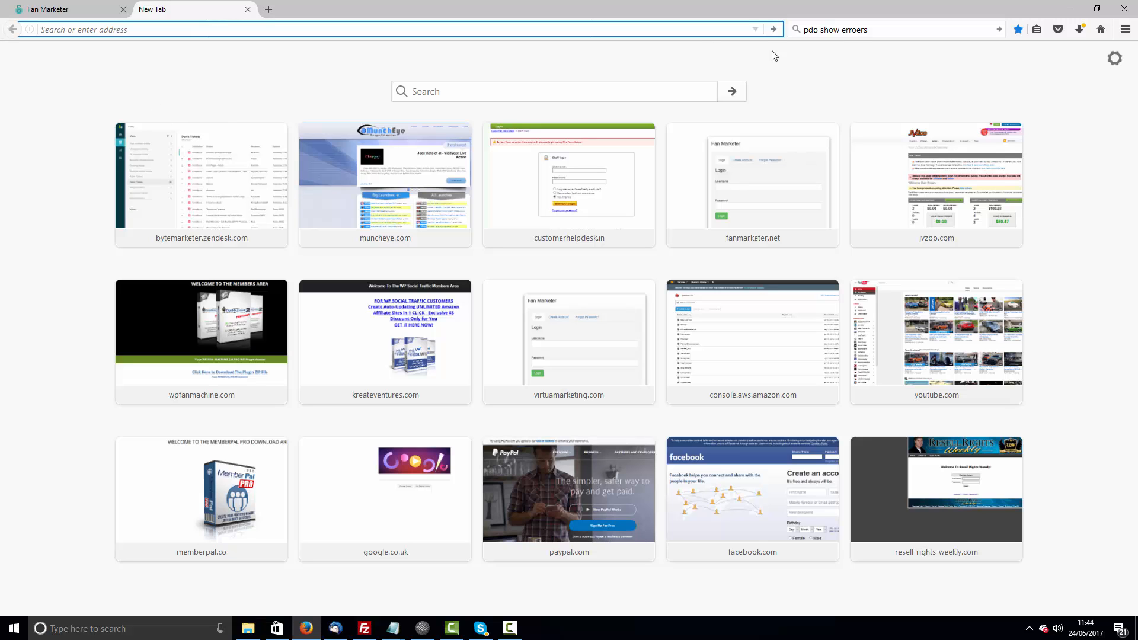
# - Search the web for facebook developers and open the Facebook for Developers site
pyautogui.click(851, 31)
pyautogui.write('facebo')
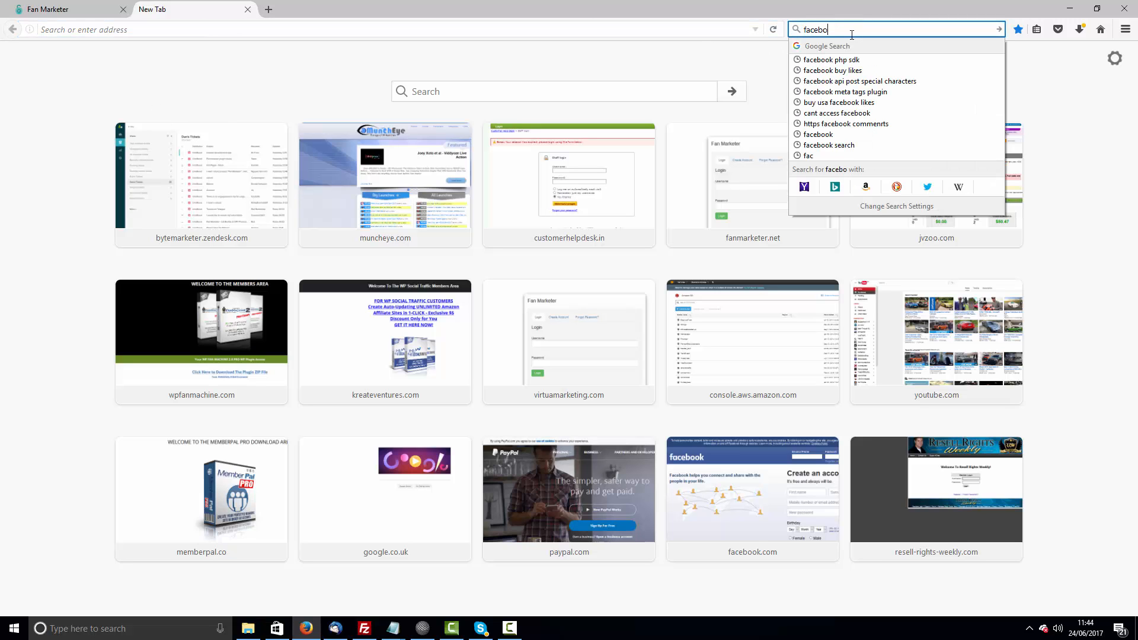
pyautogui.write('ok develo')
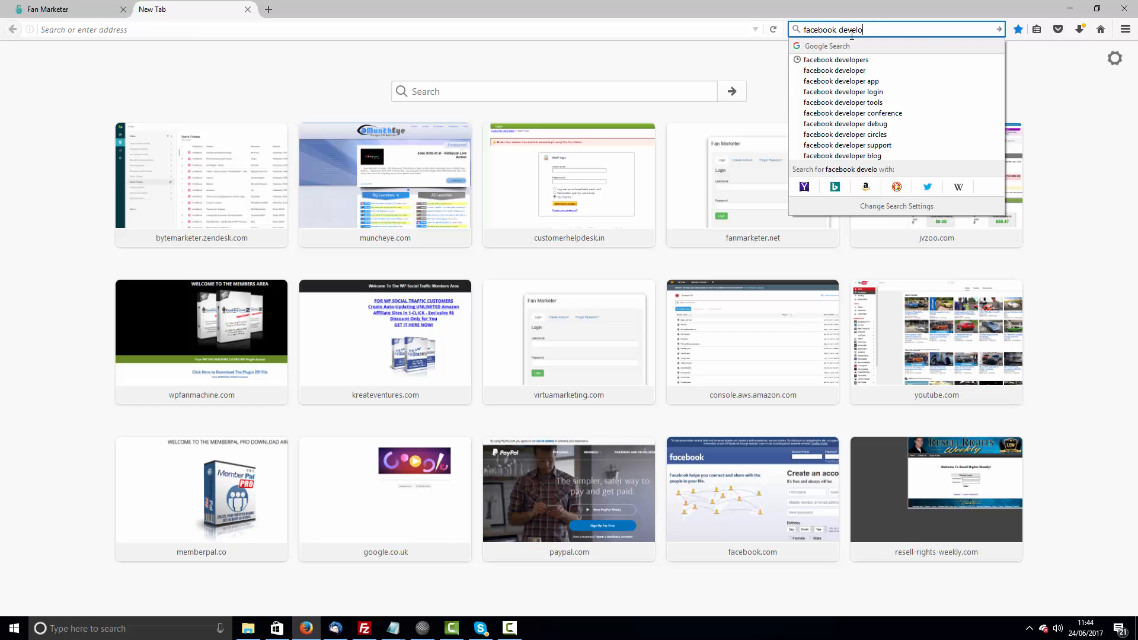
pyautogui.write('pers')
pyautogui.press('Return')
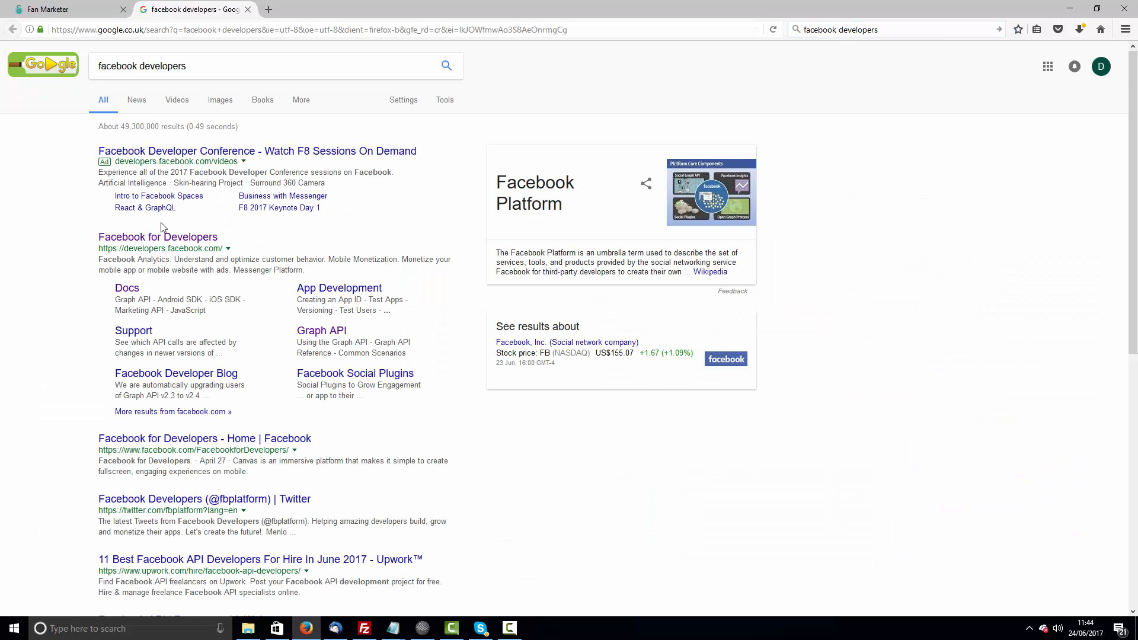
pyautogui.click(152, 239)
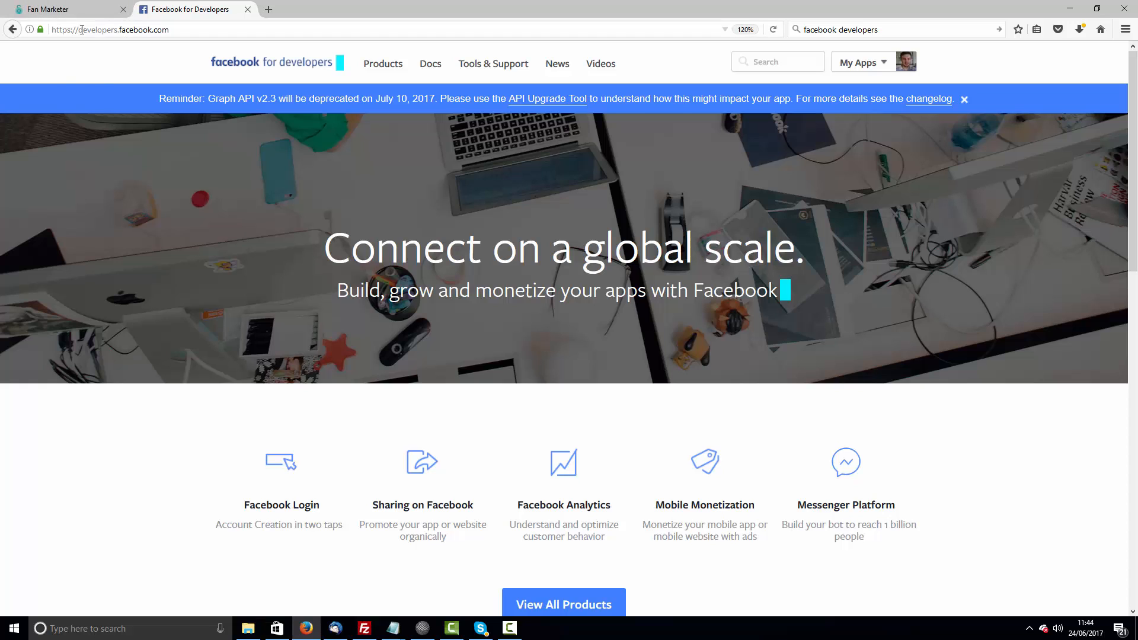
# - Start adding a new app from the My Apps menu
pyautogui.click(132, 29)
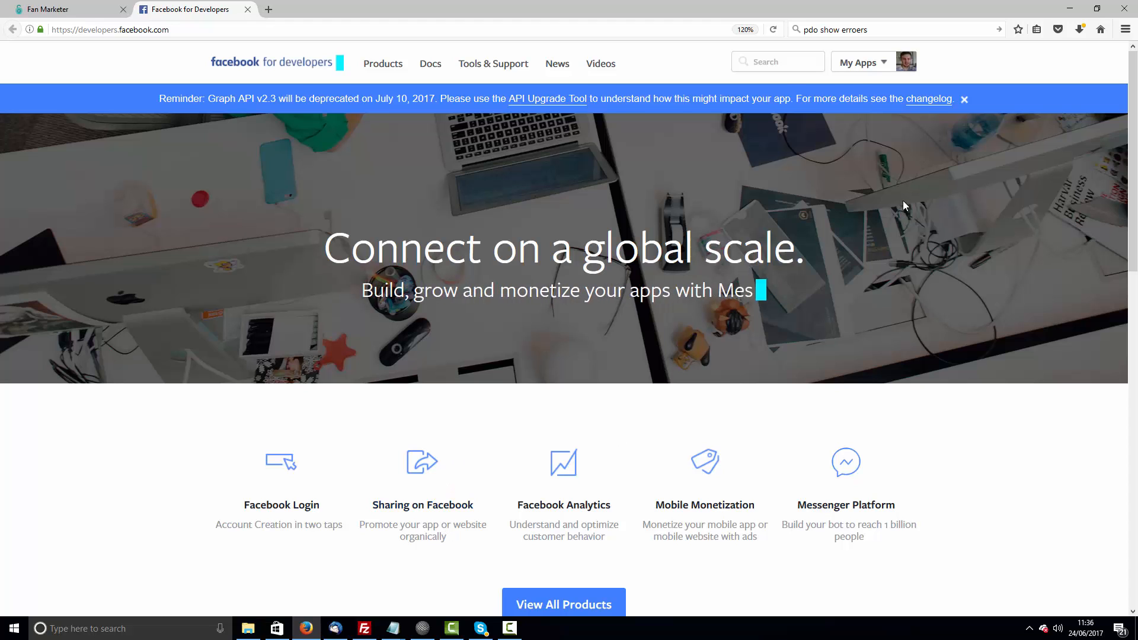
pyautogui.moveTo(859, 63)
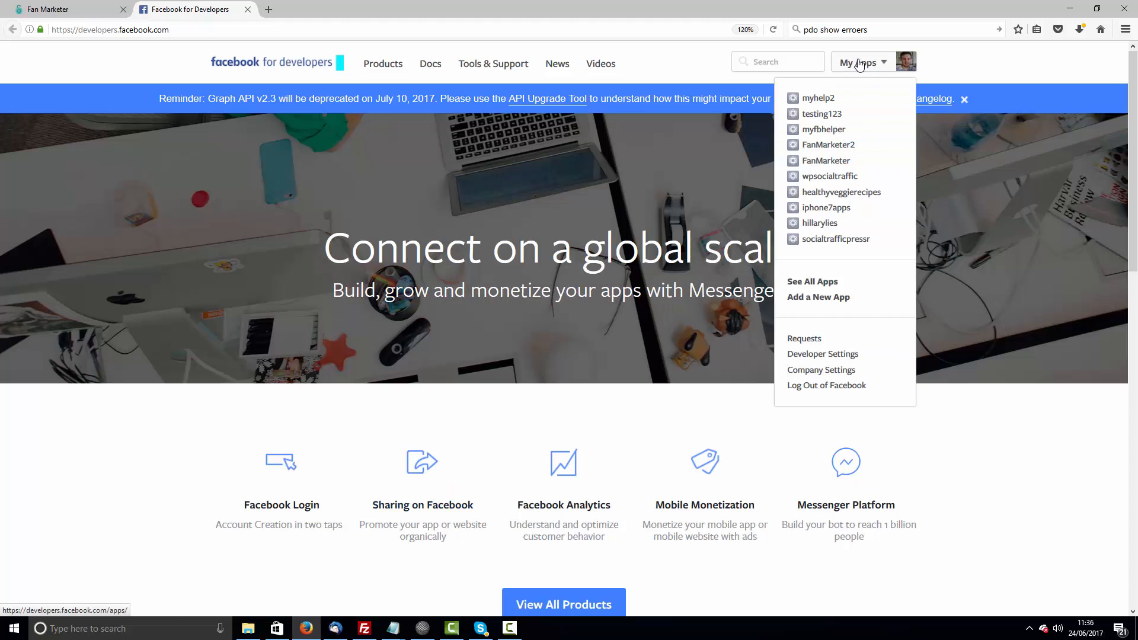
pyautogui.click(813, 298)
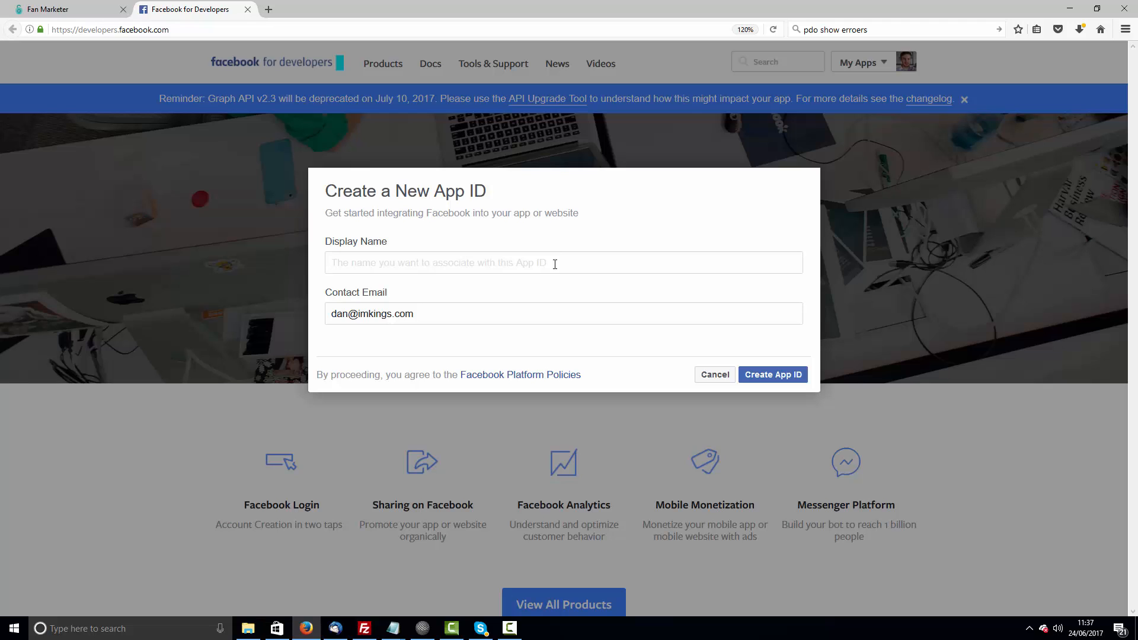
pyautogui.write('i')
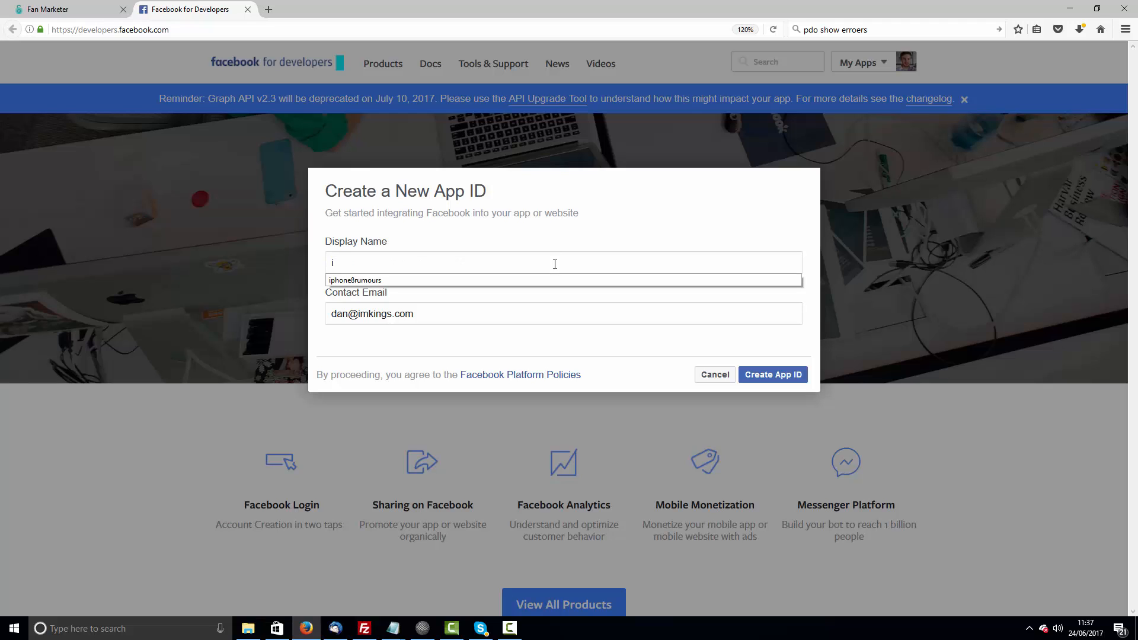
pyautogui.write('phone')
pyautogui.press('Down')
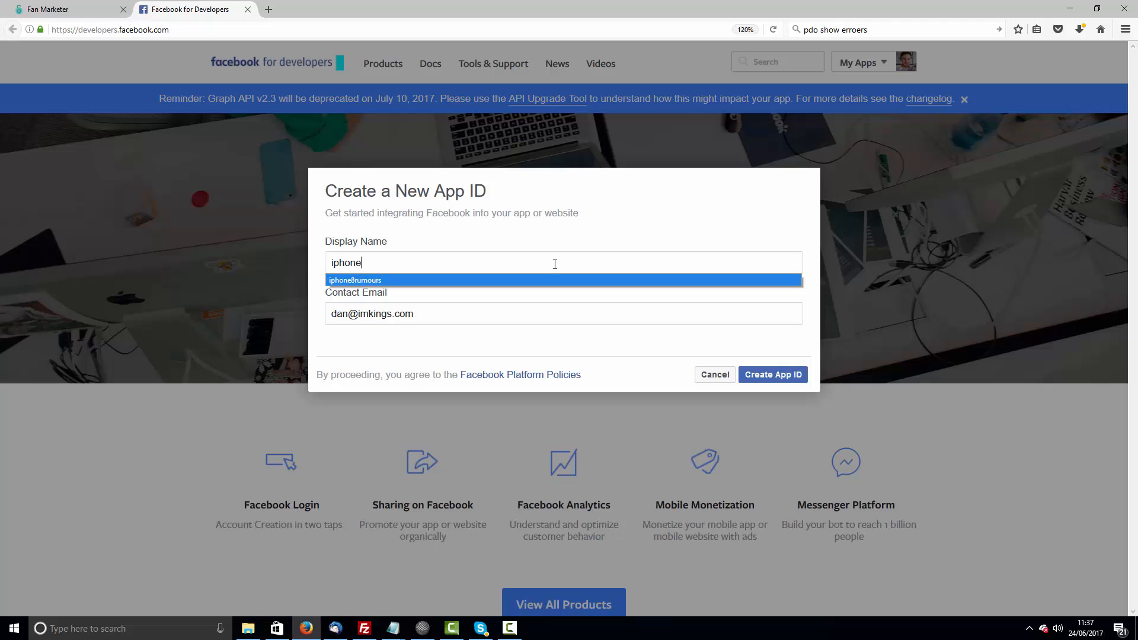
pyautogui.press('Return')
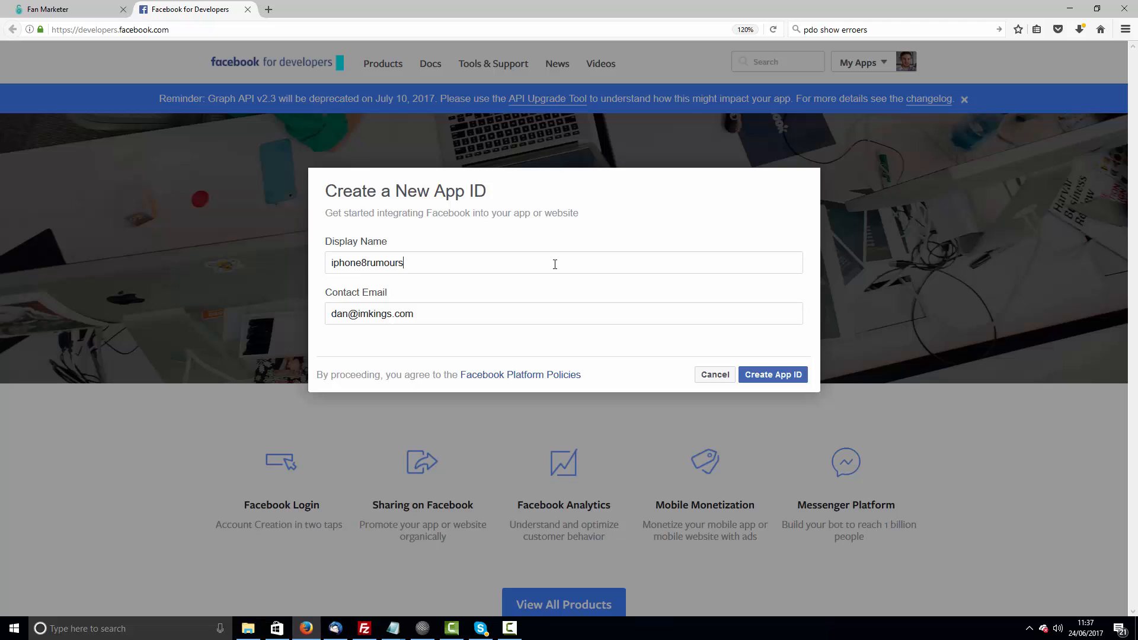
pyautogui.doubleClick(482, 265)
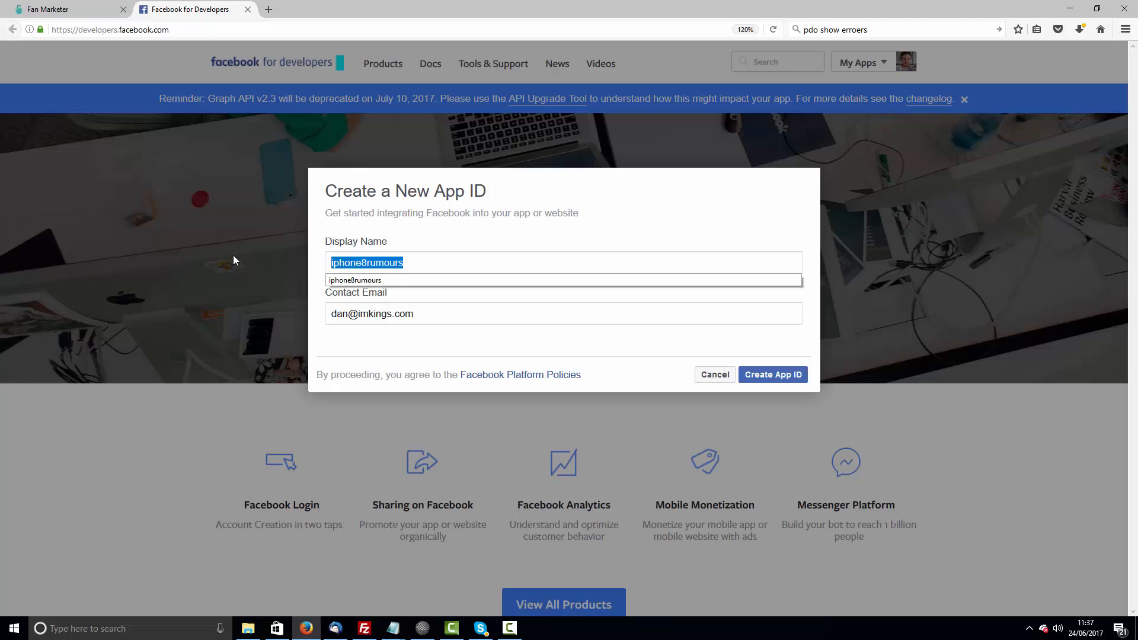
pyautogui.write('my')
pyautogui.press('BackSpace')
pyautogui.press('BackSpace')
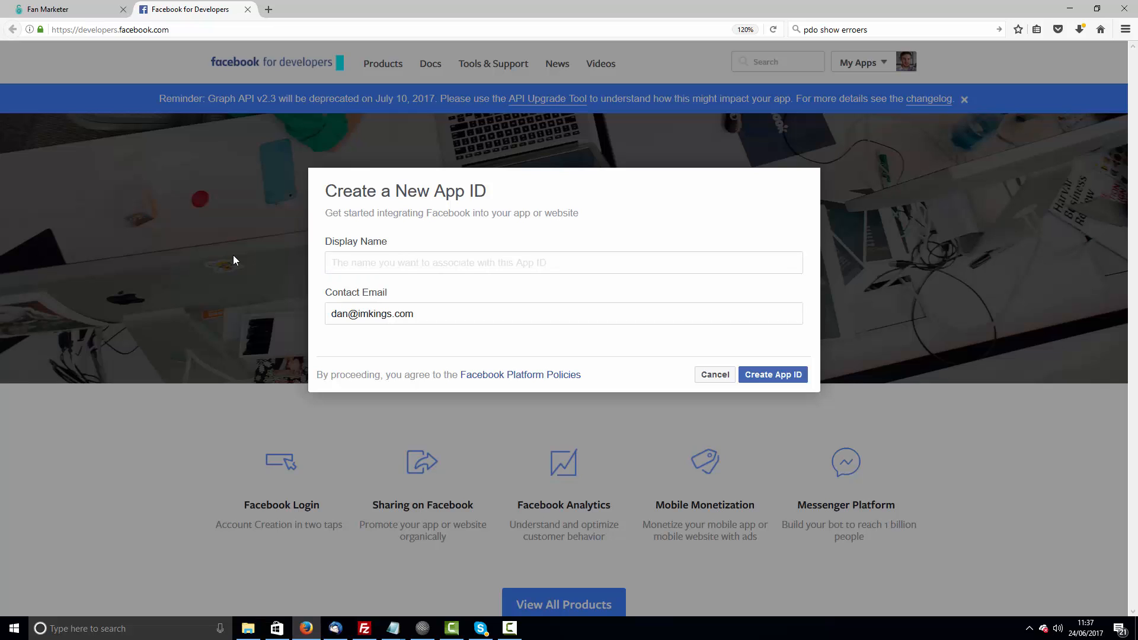
# - Create a new app ID with the display name myfbassistant
pyautogui.write('myfbassistant')
pyautogui.moveTo(402, 265); pyautogui.dragTo(326, 265)
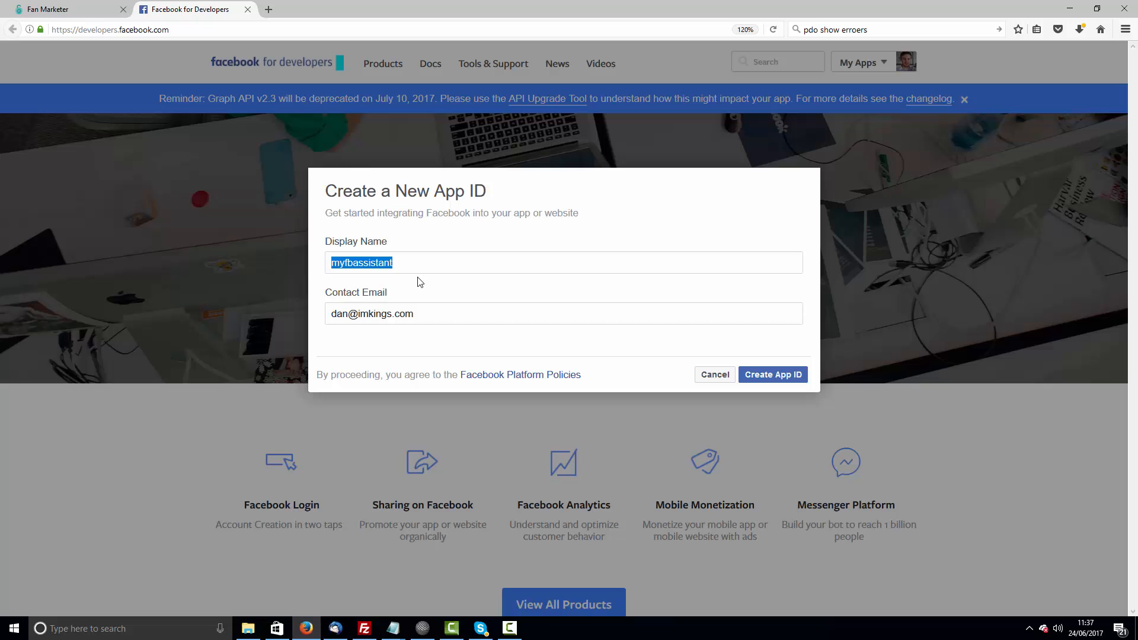
pyautogui.click(772, 376)
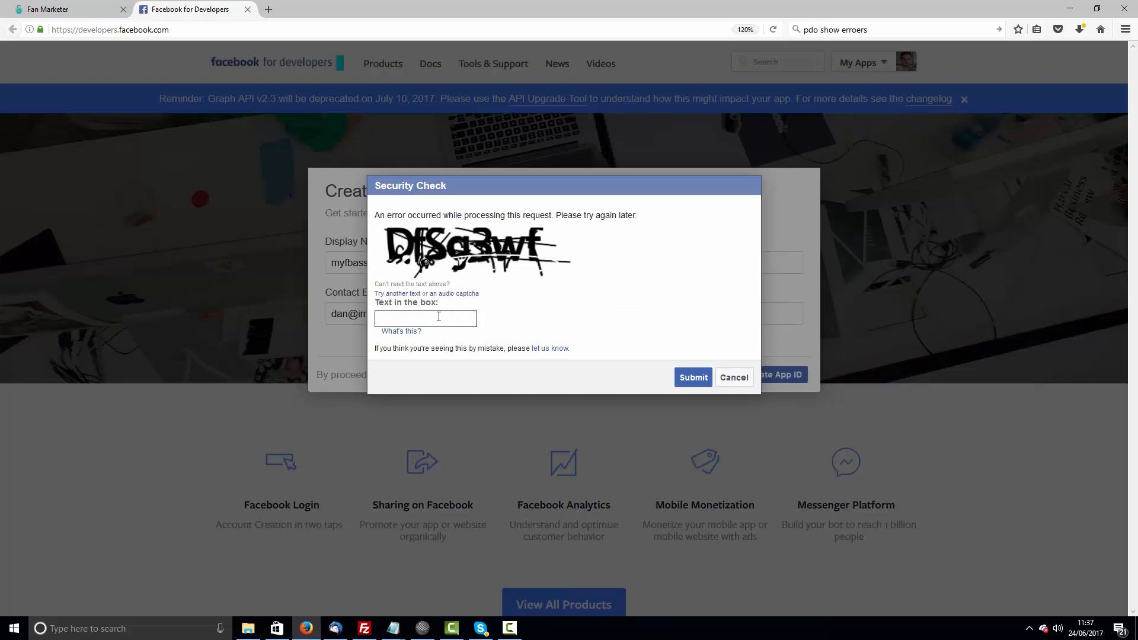
# - Enter the security check text and submit it
pyautogui.write('Dfsg3wf')
pyautogui.click(693, 377)
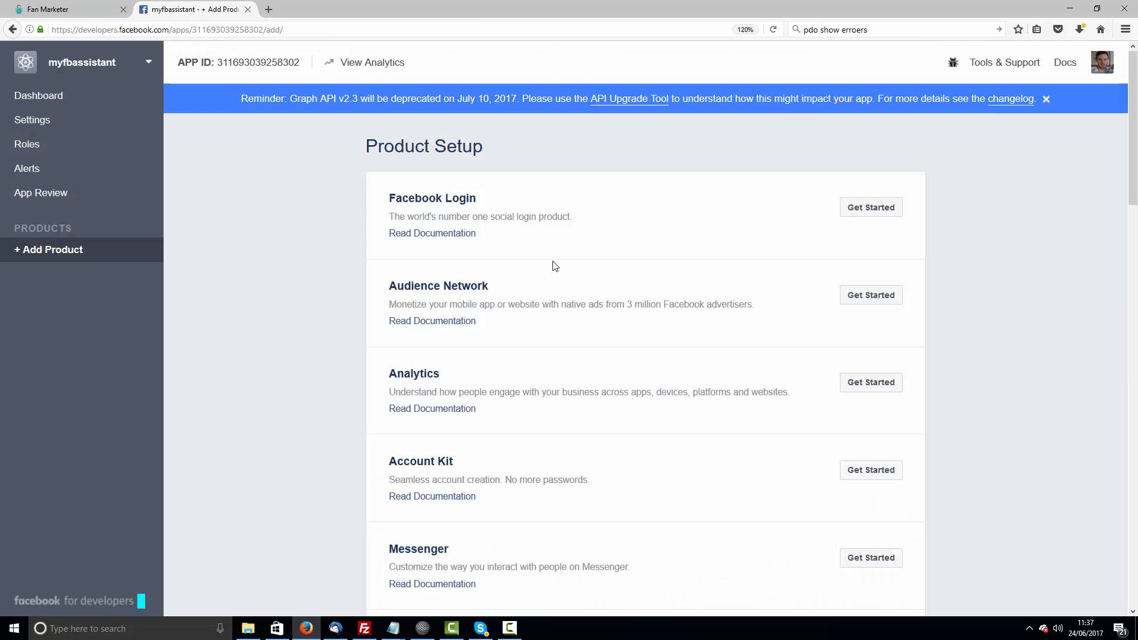
# - Open the app's dashboard and copy its App ID
pyautogui.click(46, 101)
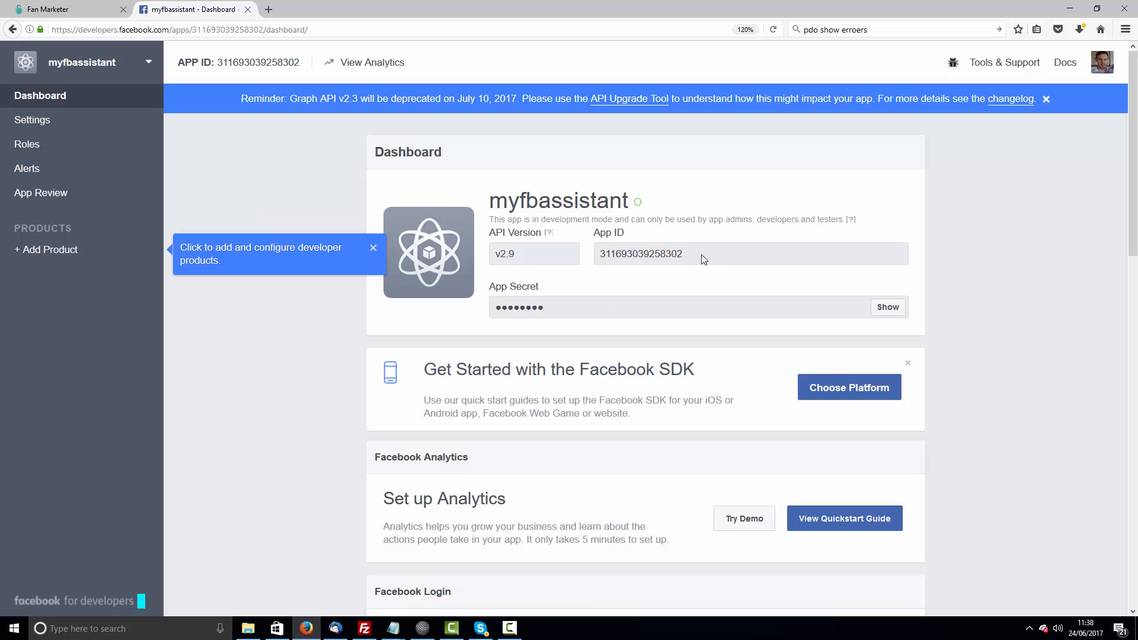
pyautogui.moveTo(702, 254); pyautogui.dragTo(610, 260)
pyautogui.rightClick(617, 254)
pyautogui.click(643, 261)
# - Paste the App ID into the Facebook App Key field of the Fan Marketer settings
pyautogui.click(36, 9)
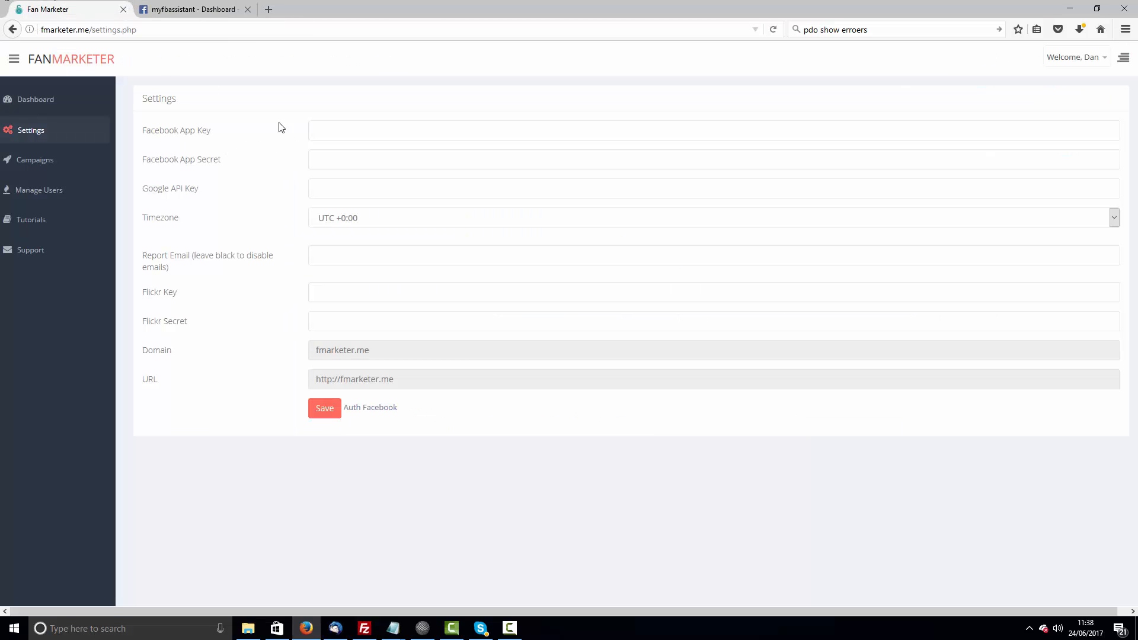
pyautogui.rightClick(336, 130)
pyautogui.click(386, 181)
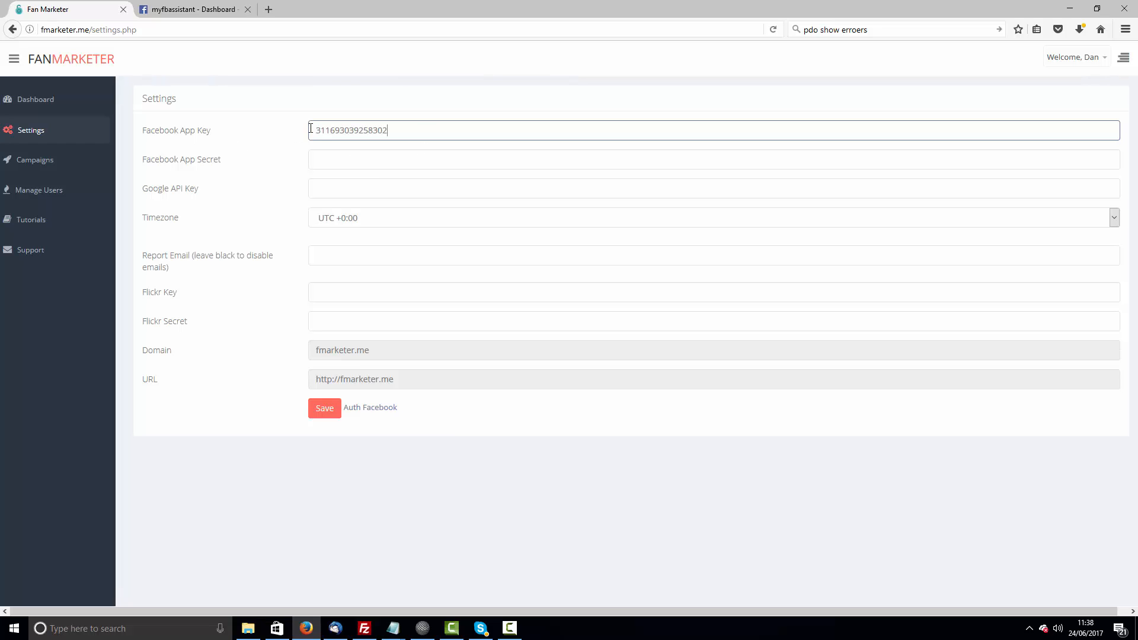
pyautogui.moveTo(394, 131); pyautogui.dragTo(254, 134)
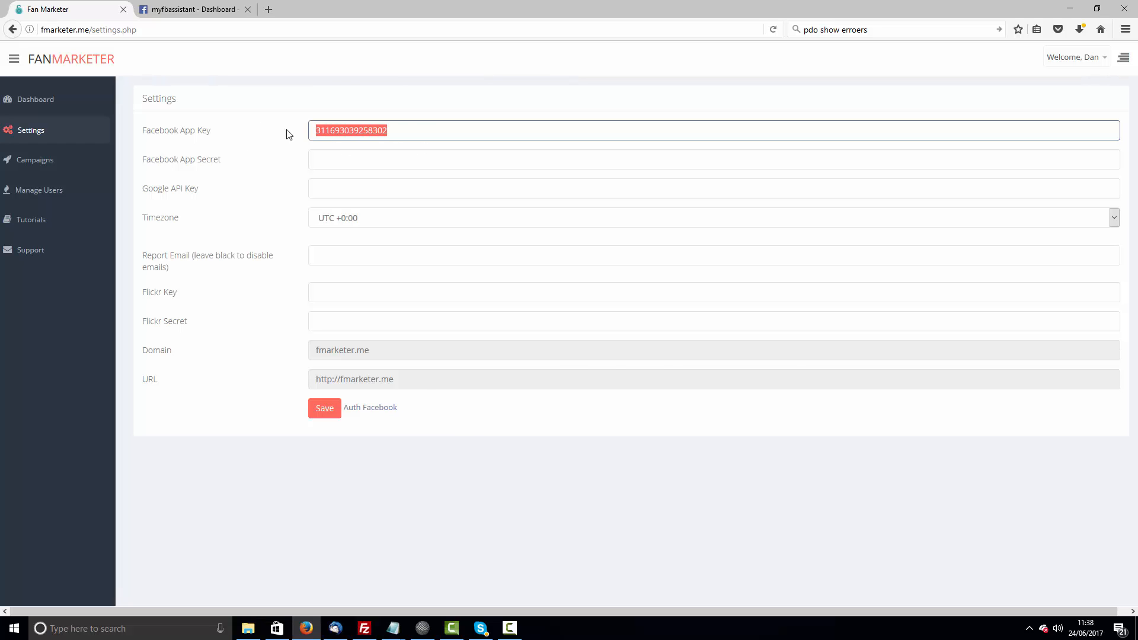
# - Reveal the app's App Secret by re-entering the account password
pyautogui.click(197, 8)
pyautogui.click(887, 307)
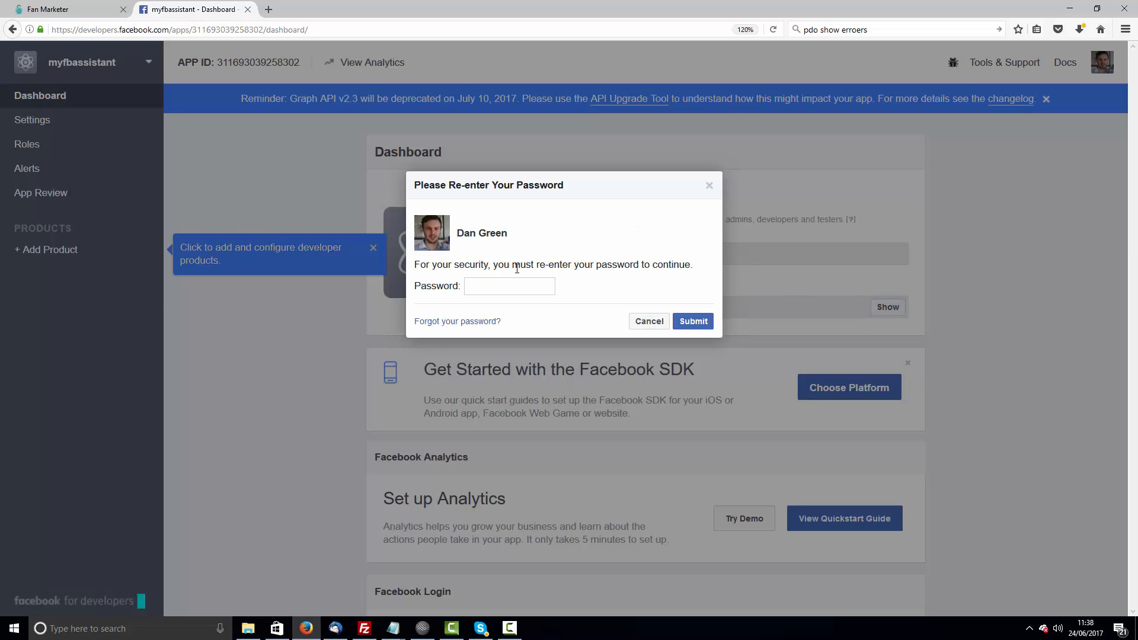
pyautogui.write('****************')
pyautogui.click(693, 322)
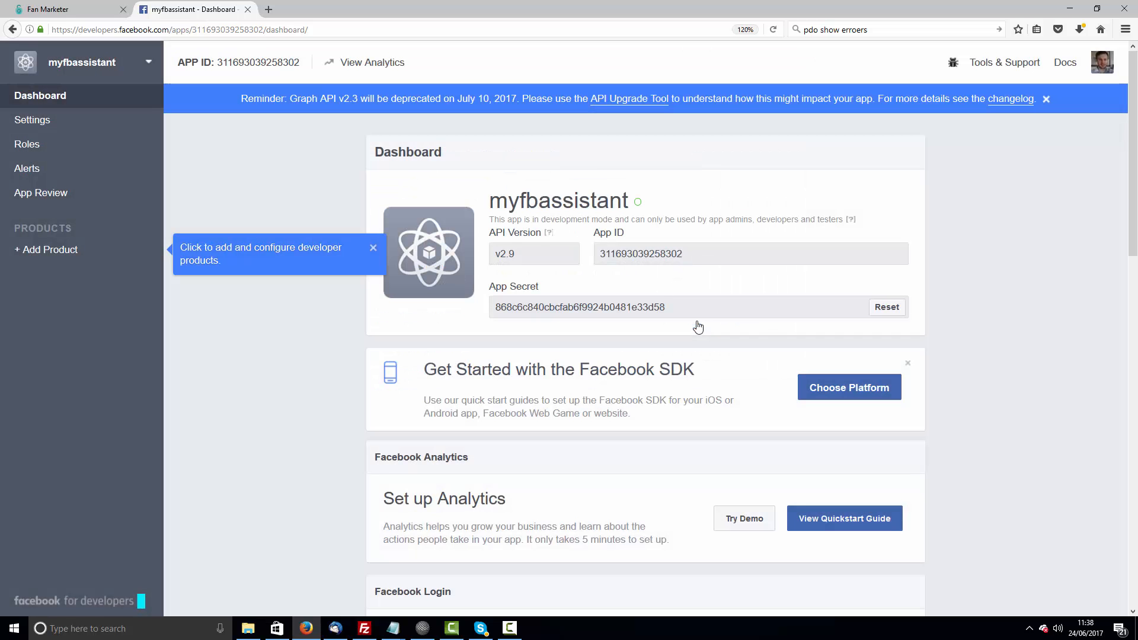
# - Copy the App Secret from the app's dashboard
pyautogui.tripleClick(565, 312)
pyautogui.moveTo(667, 308); pyautogui.dragTo(502, 312)
pyautogui.rightClick(502, 311)
pyautogui.click(523, 314)
# - Paste the App Secret into the Facebook App Secret field of the Fan Marketer settings
pyautogui.click(6, 7)
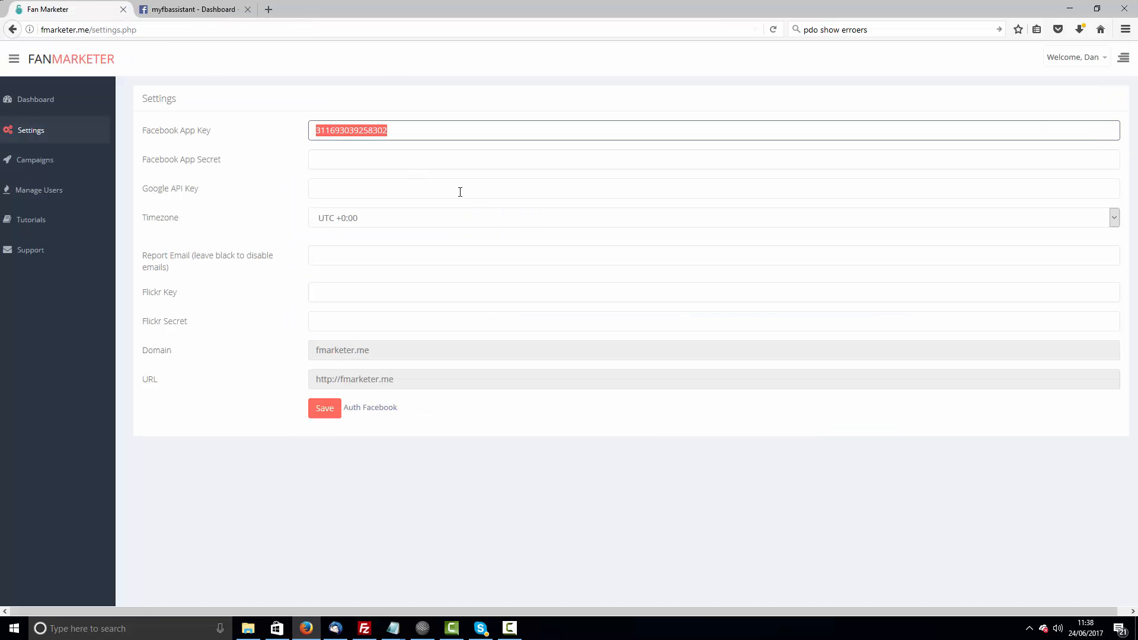
pyautogui.click(381, 155)
pyautogui.rightClick(381, 156)
pyautogui.click(414, 204)
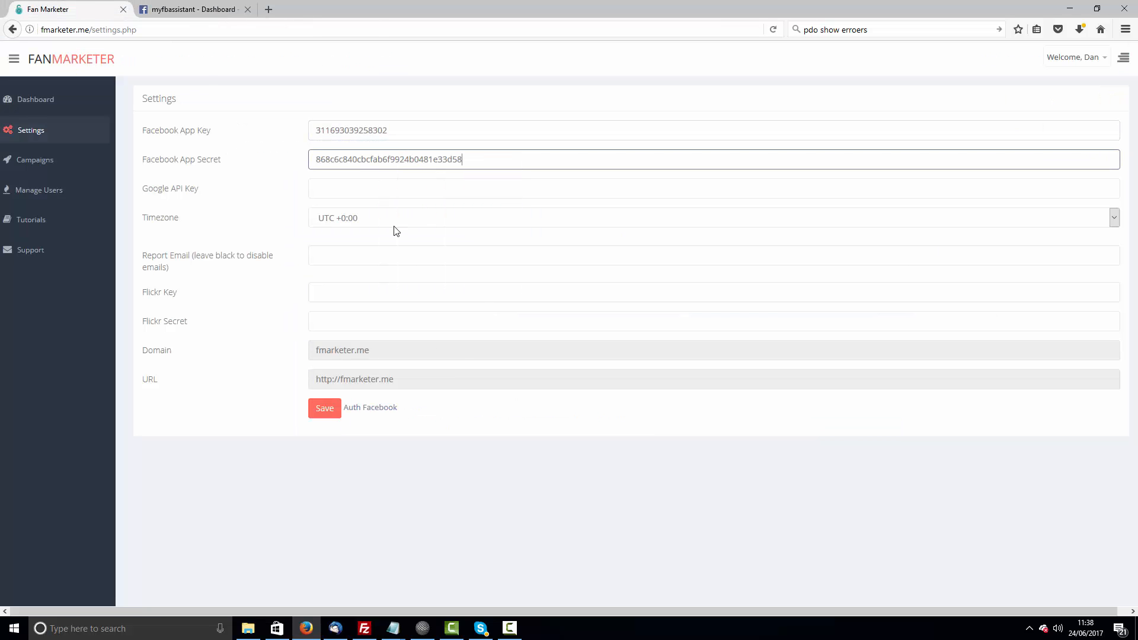
# - Open the app's Basic settings and place the cursor in the App Domains field
pyautogui.click(190, 9)
pyautogui.click(56, 120)
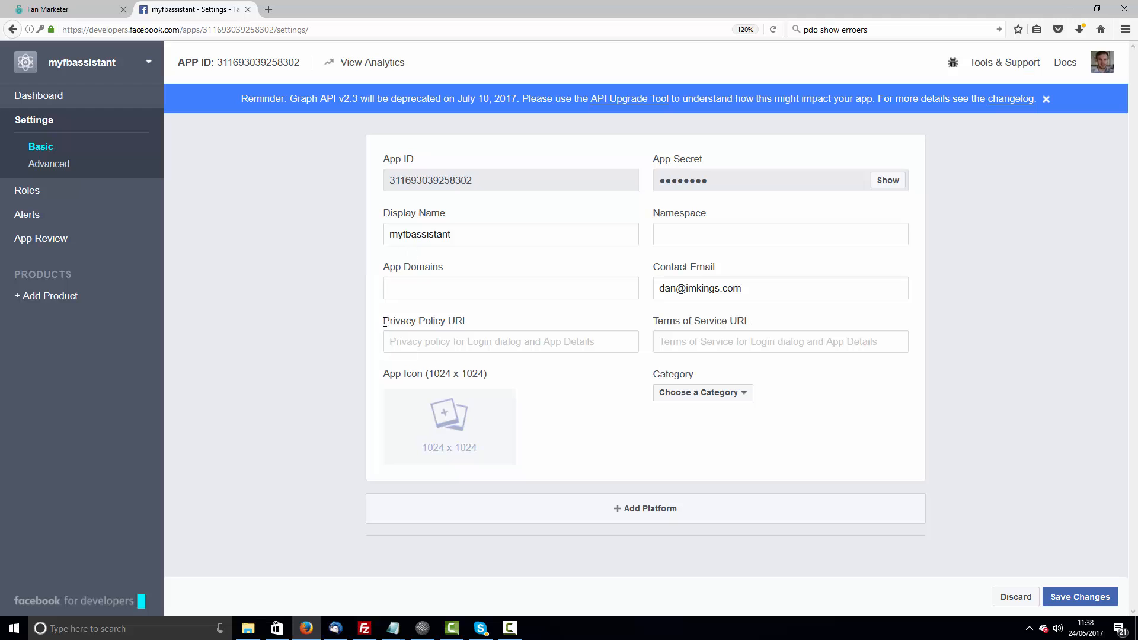
pyautogui.click(390, 287)
# - Copy the domain fmarketer.me from the Fan Marketer settings and add it to the app's App Domains
pyautogui.click(74, 10)
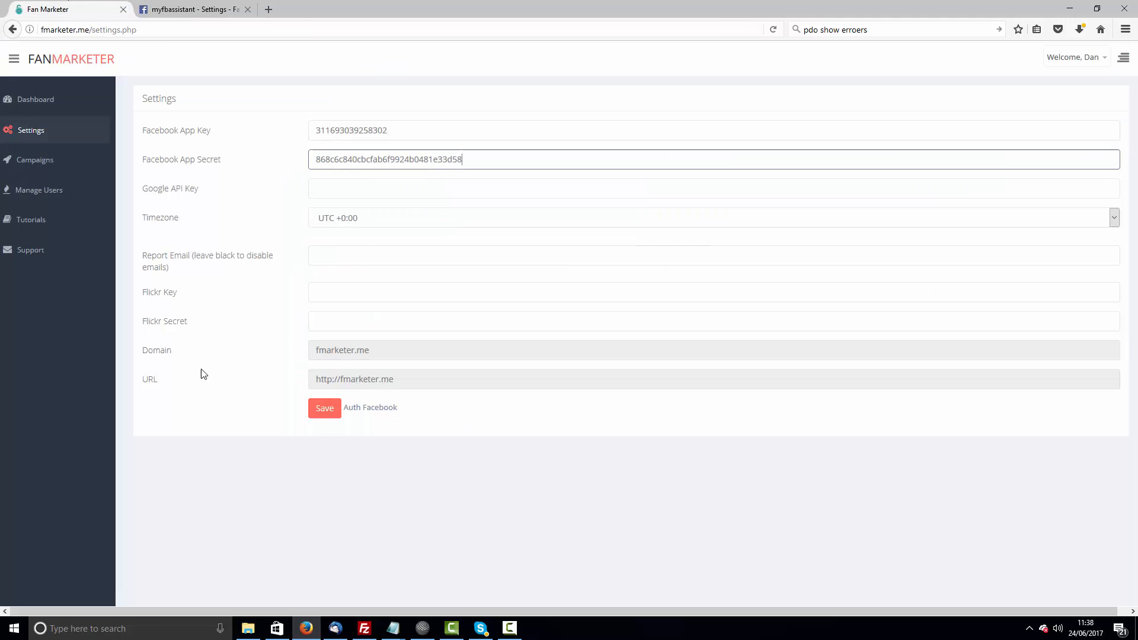
pyautogui.moveTo(387, 354); pyautogui.dragTo(317, 350)
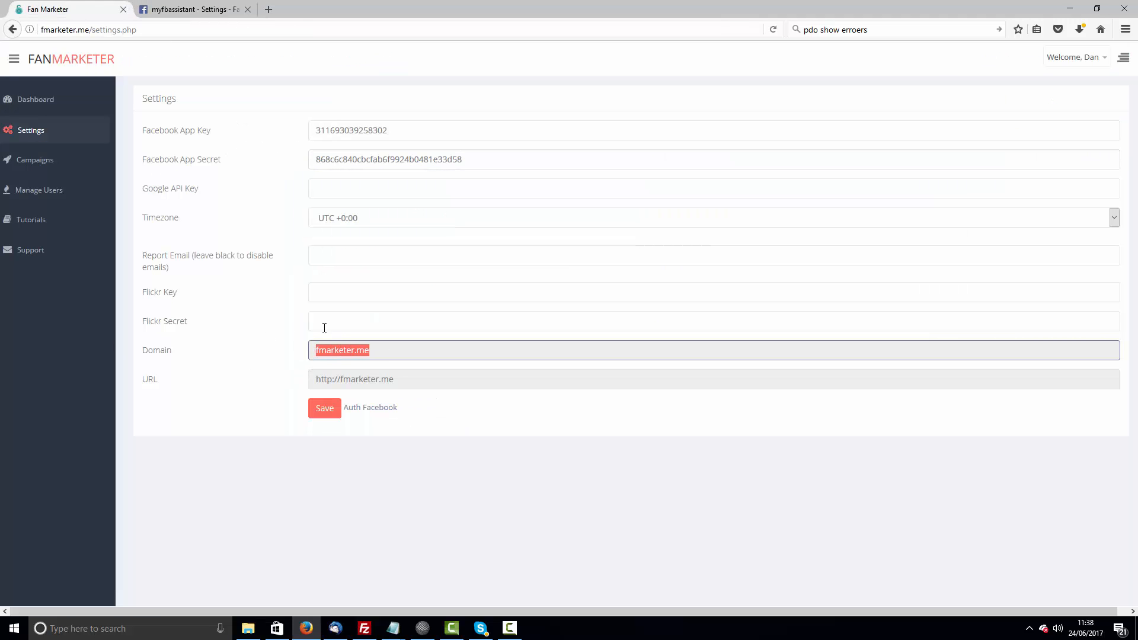
pyautogui.moveTo(171, 356); pyautogui.dragTo(149, 357)
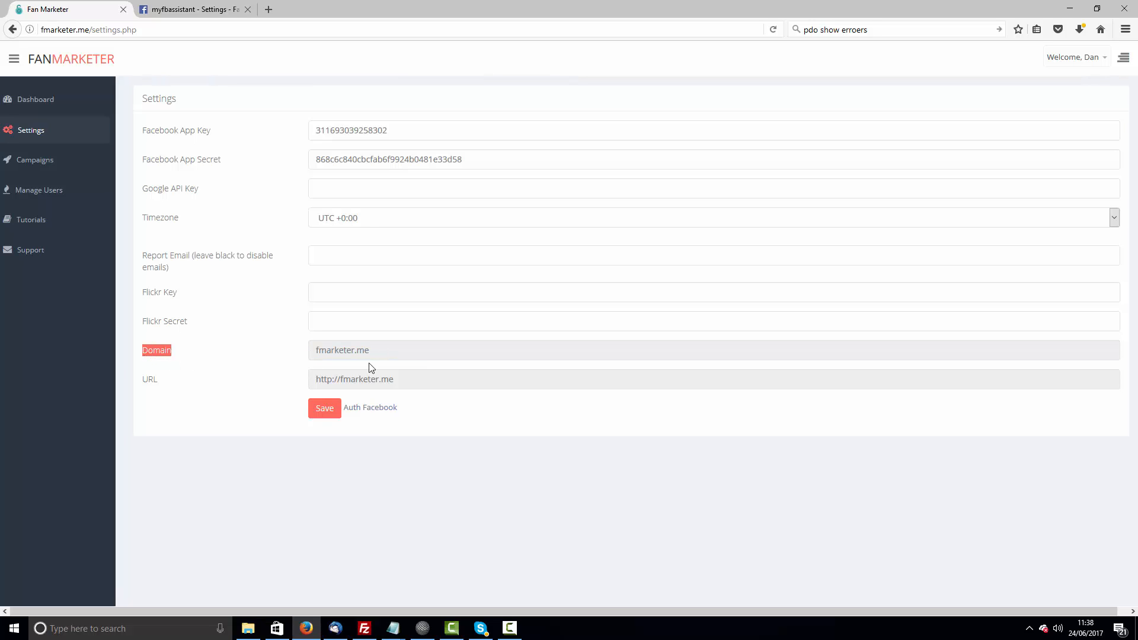
pyautogui.moveTo(376, 352); pyautogui.dragTo(314, 352)
pyautogui.rightClick(342, 349)
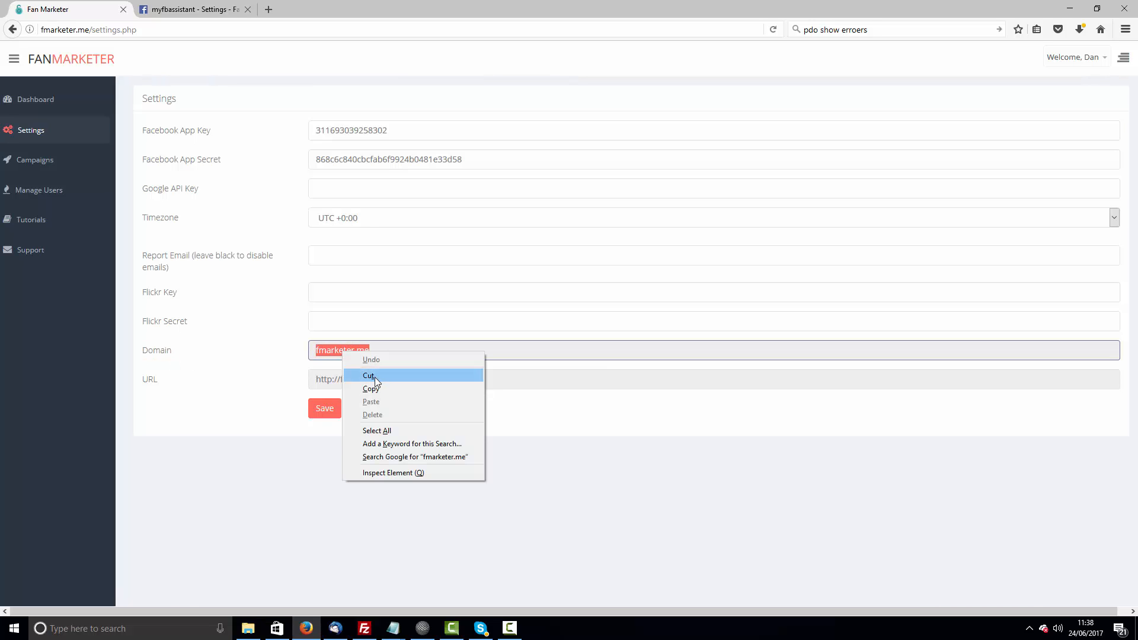
pyautogui.click(378, 392)
pyautogui.click(190, 9)
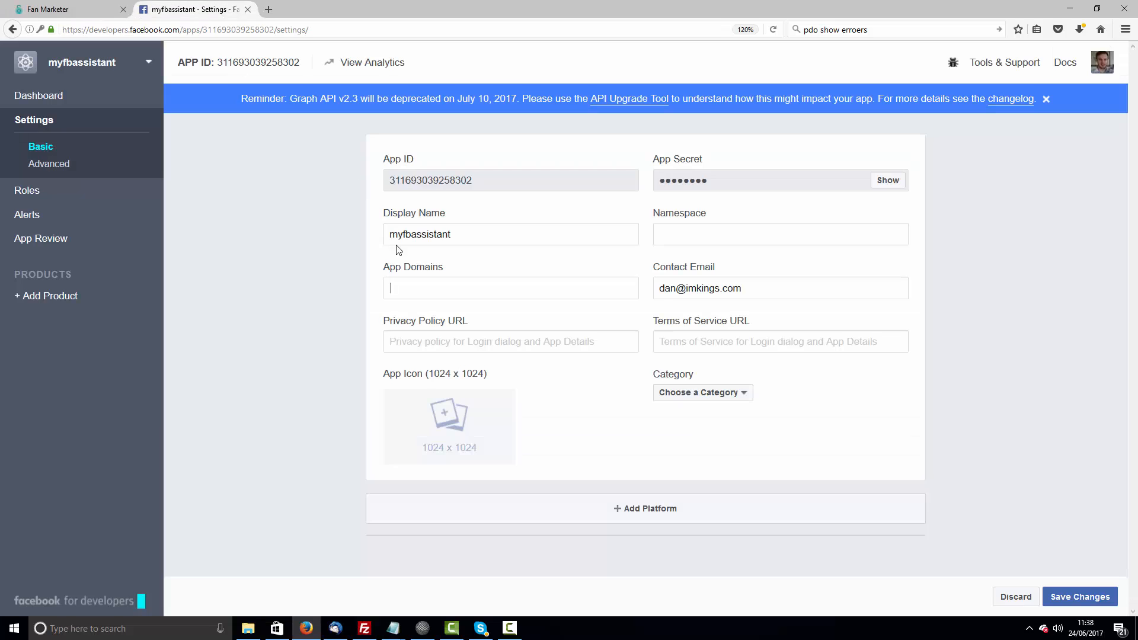
pyautogui.rightClick(420, 290)
pyautogui.click(452, 340)
pyautogui.press('Return')
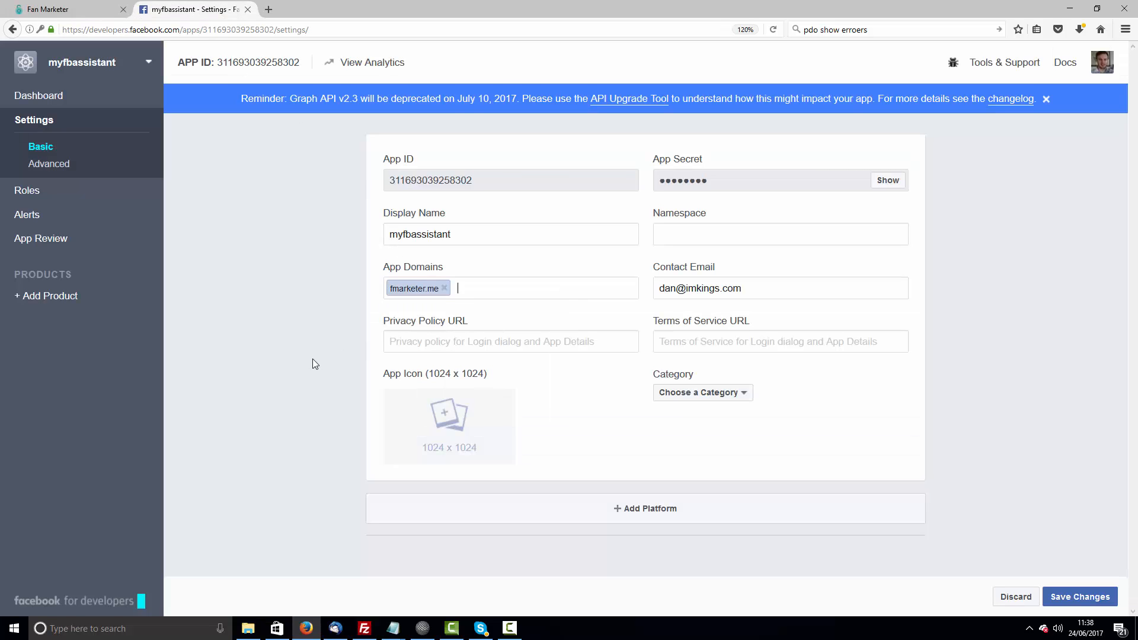
# - Set the app's category to Apps for Pages
pyautogui.moveTo(312, 359); pyautogui.dragTo(309, 376)
pyautogui.click(313, 376)
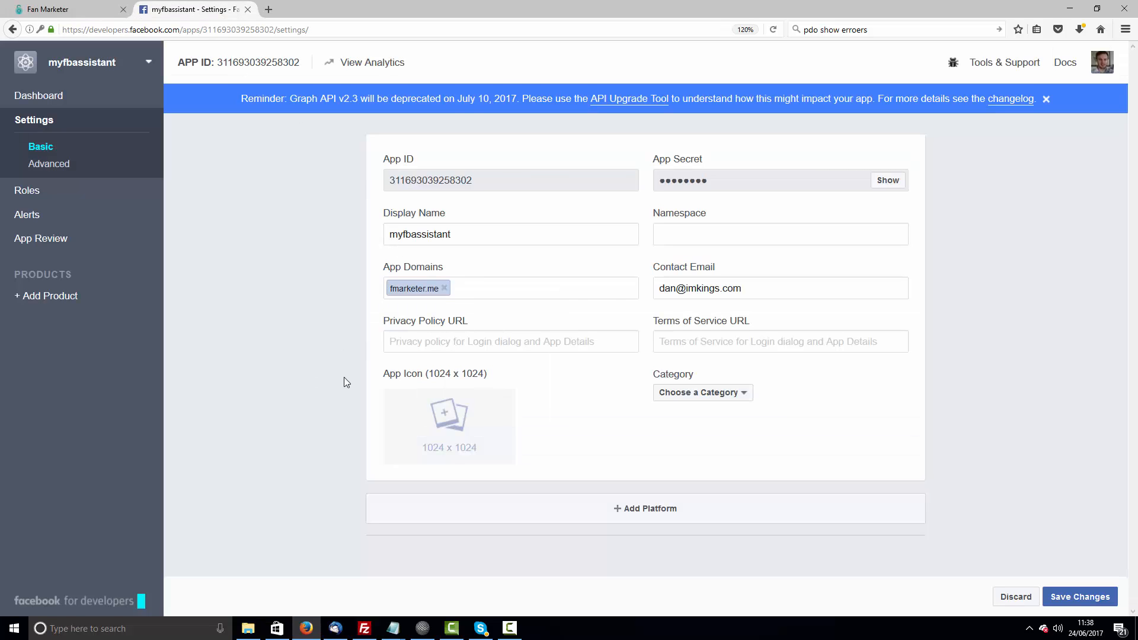
pyautogui.click(711, 394)
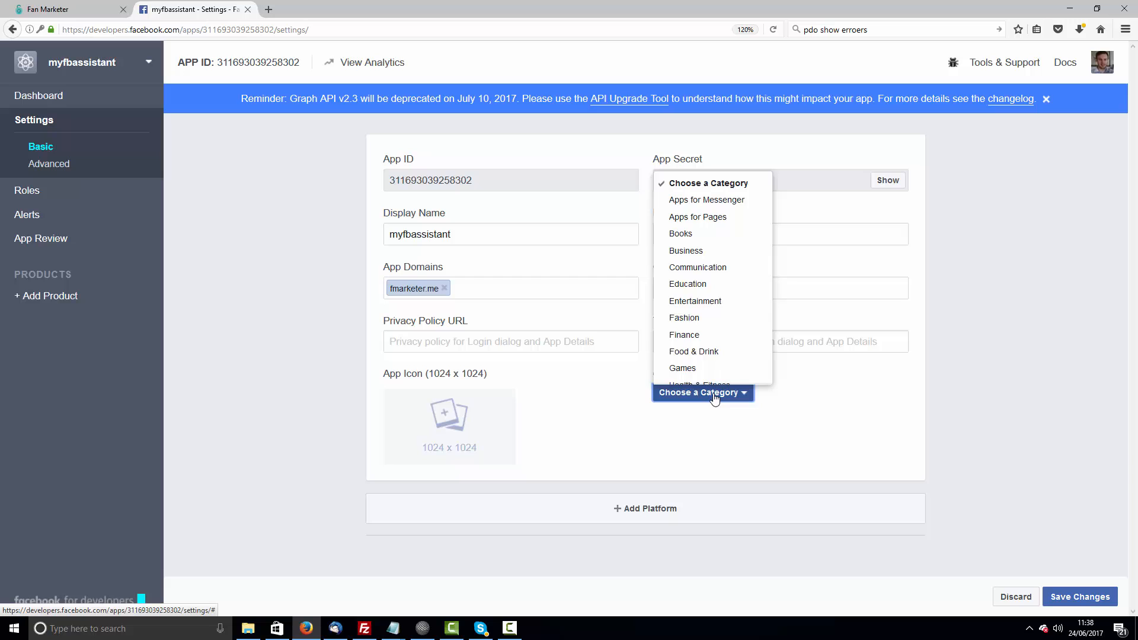
pyautogui.click(724, 220)
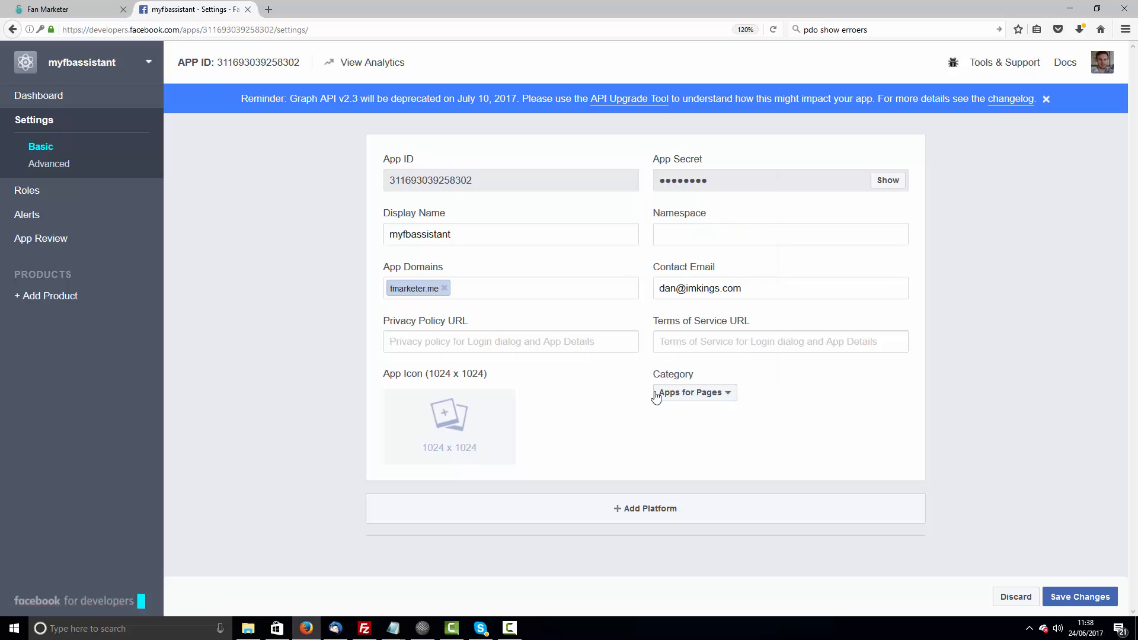
pyautogui.click(624, 514)
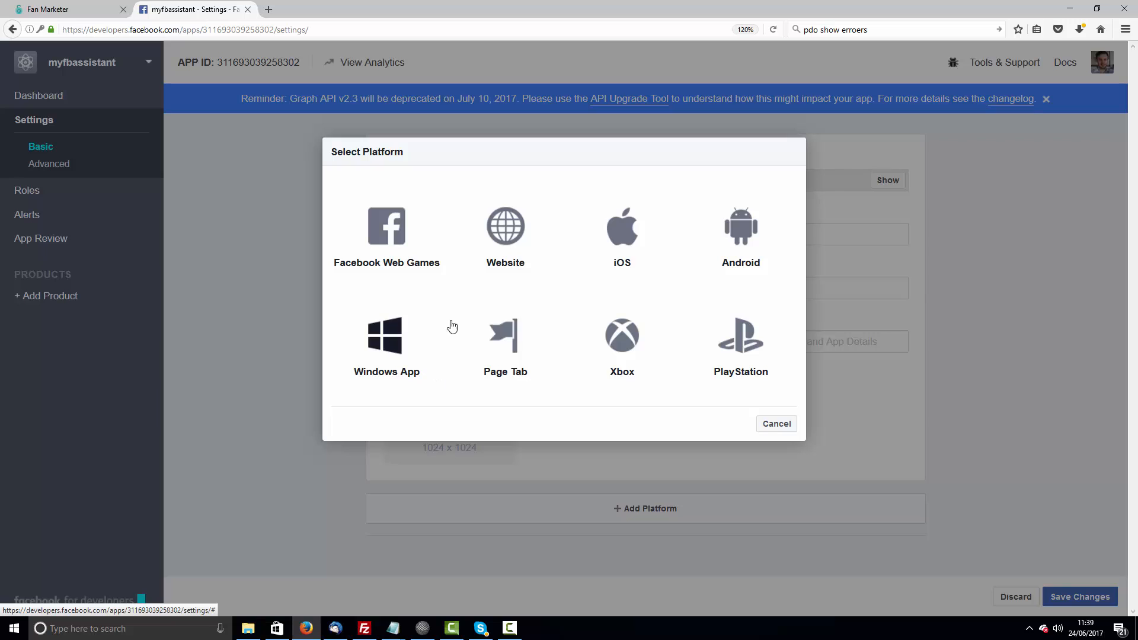
pyautogui.click(513, 238)
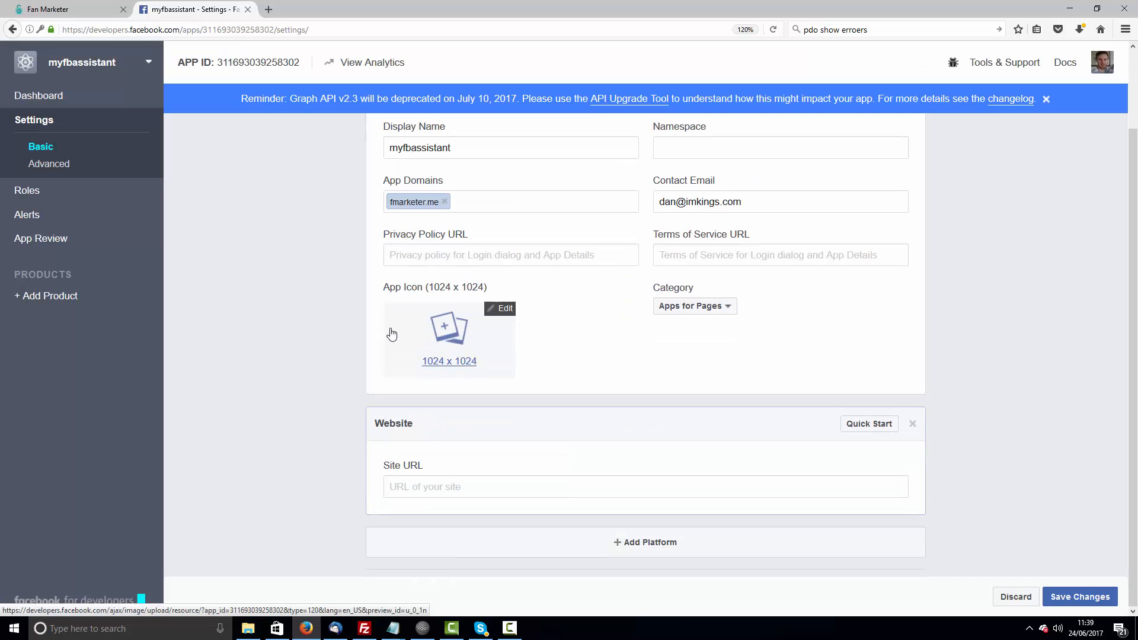
pyautogui.hotkey('ctrl', 'Tab')
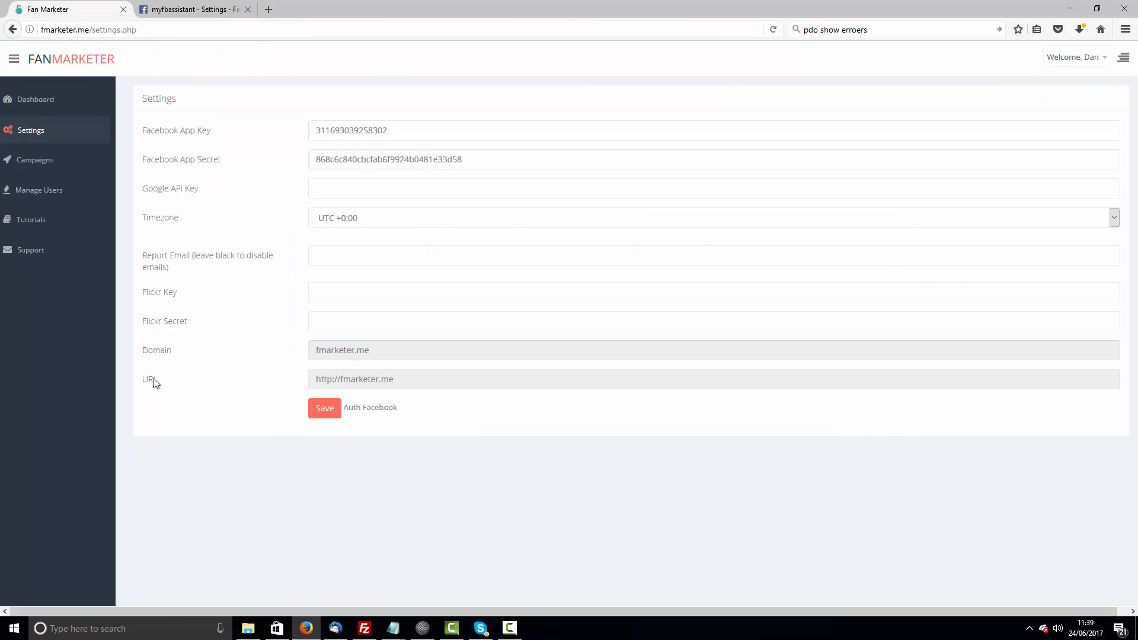
pyautogui.moveTo(399, 379); pyautogui.dragTo(313, 380)
pyautogui.rightClick(359, 381)
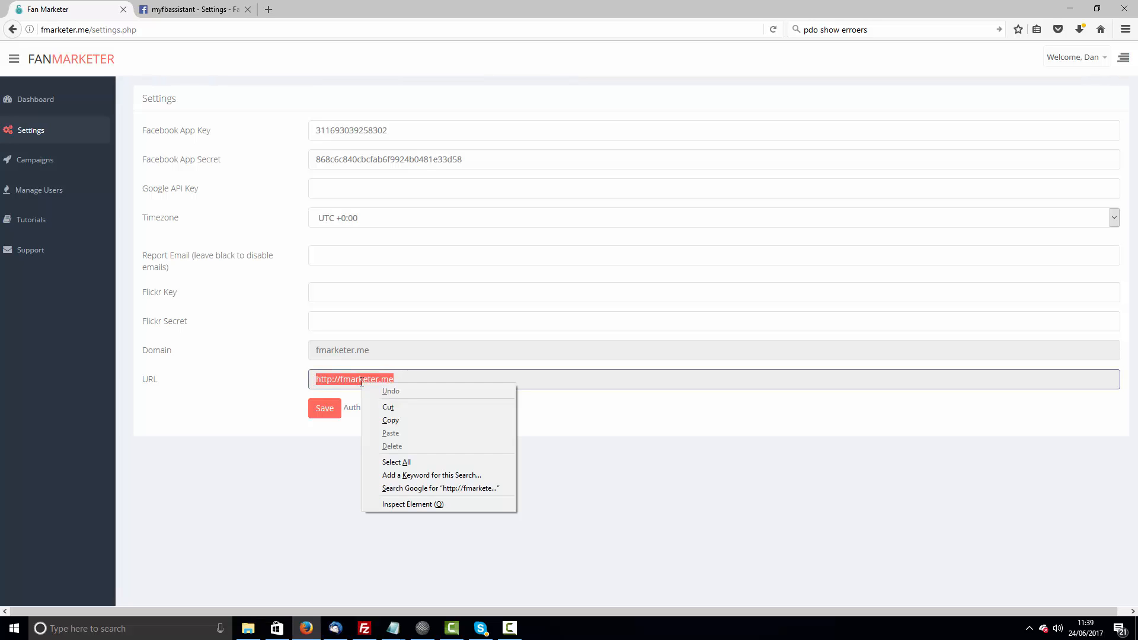
pyautogui.click(394, 422)
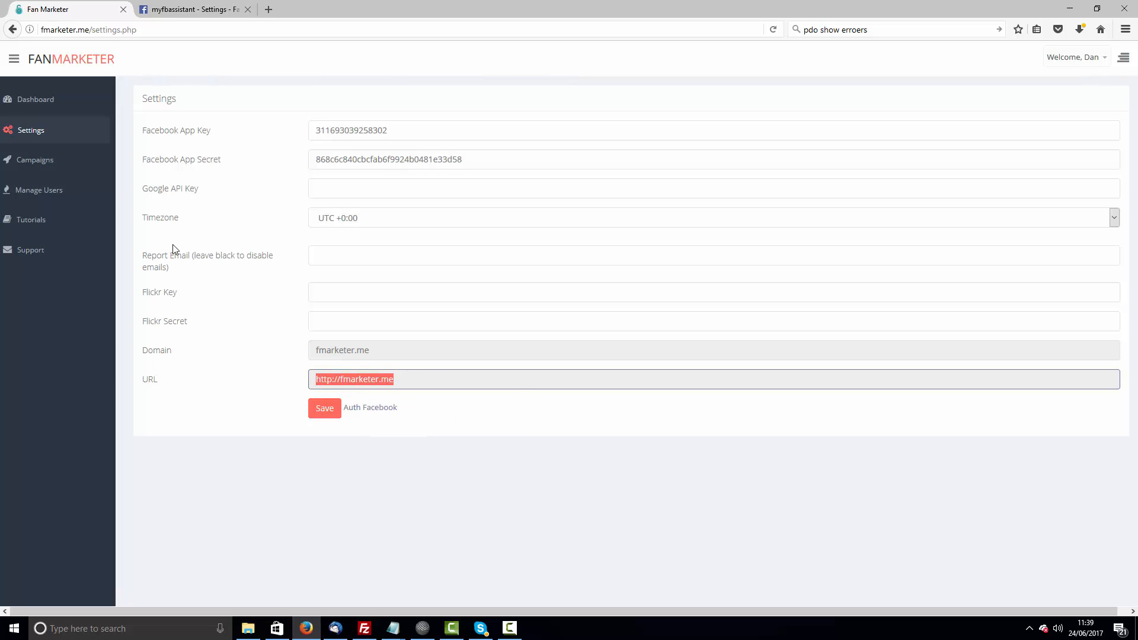
pyautogui.click(193, 7)
pyautogui.click(406, 492)
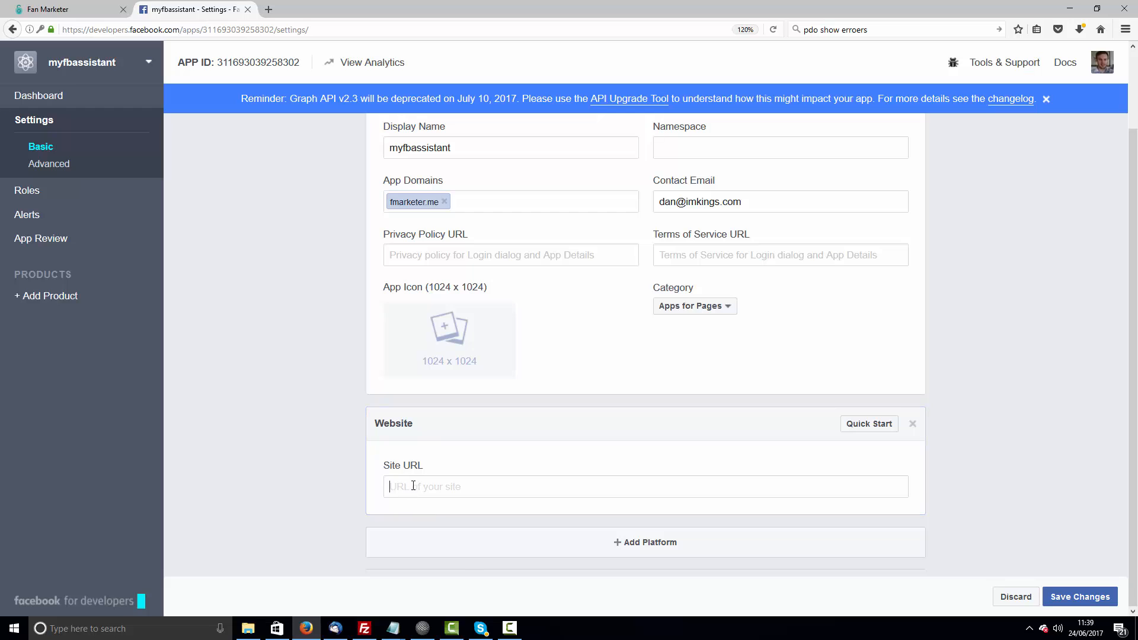
pyautogui.rightClick(410, 482)
pyautogui.click(460, 534)
pyautogui.click(1080, 598)
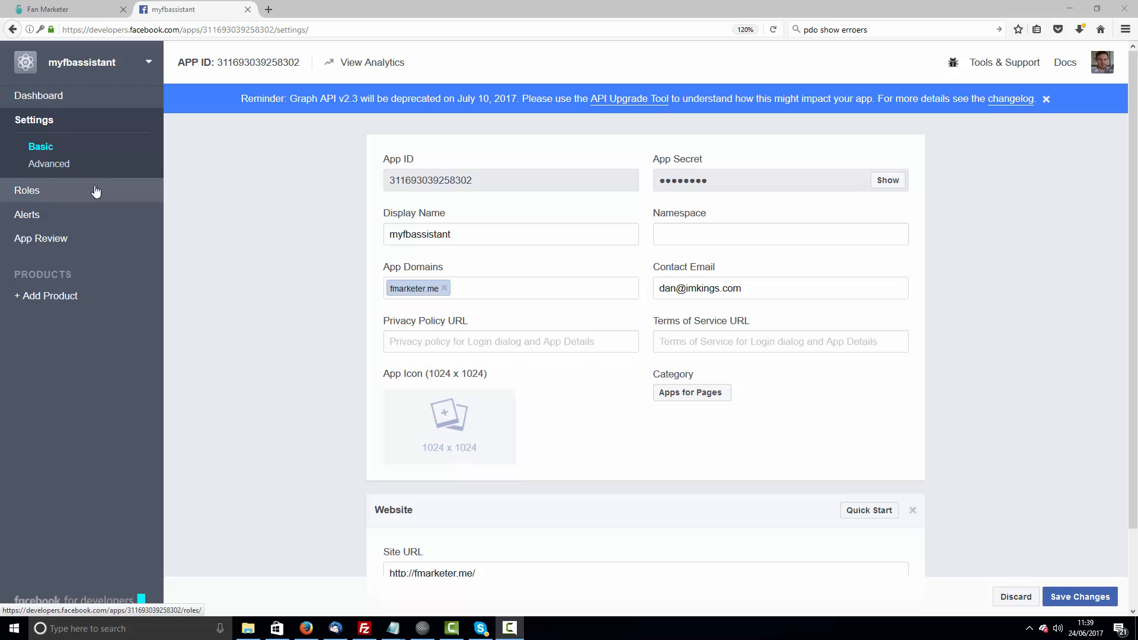
# - Make the app public in App Review and confirm
pyautogui.click(67, 242)
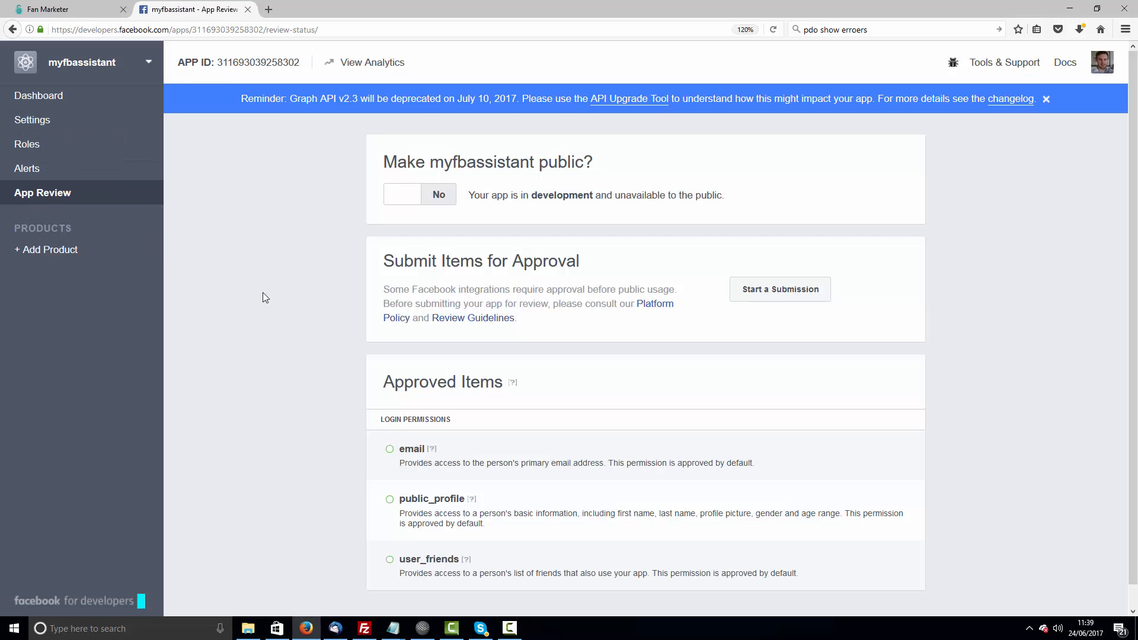
pyautogui.click(446, 197)
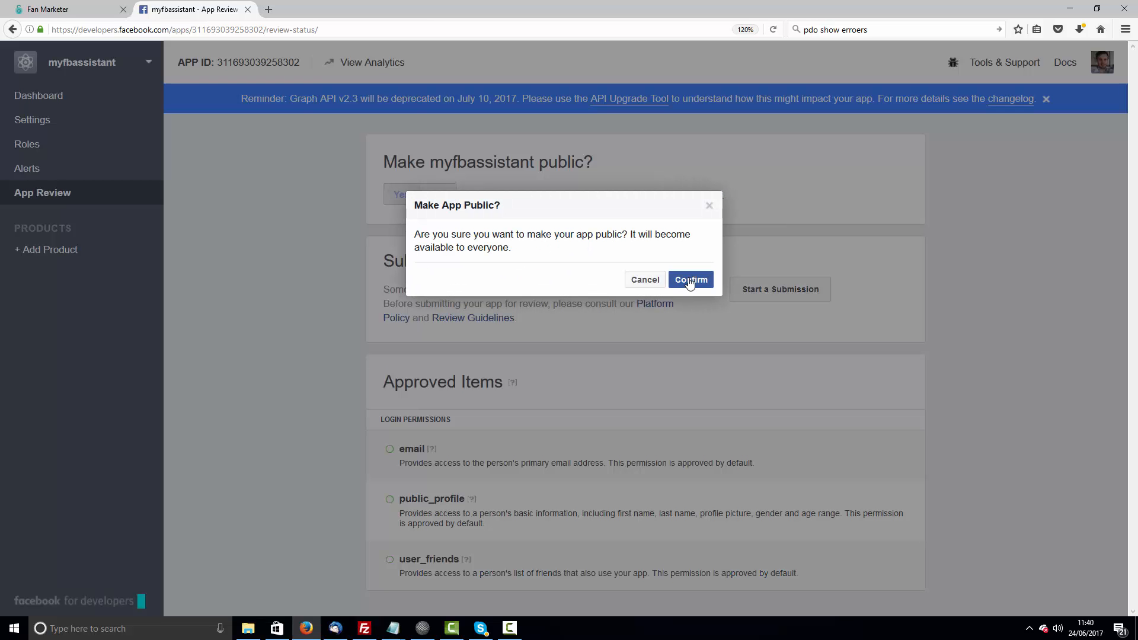
pyautogui.click(689, 284)
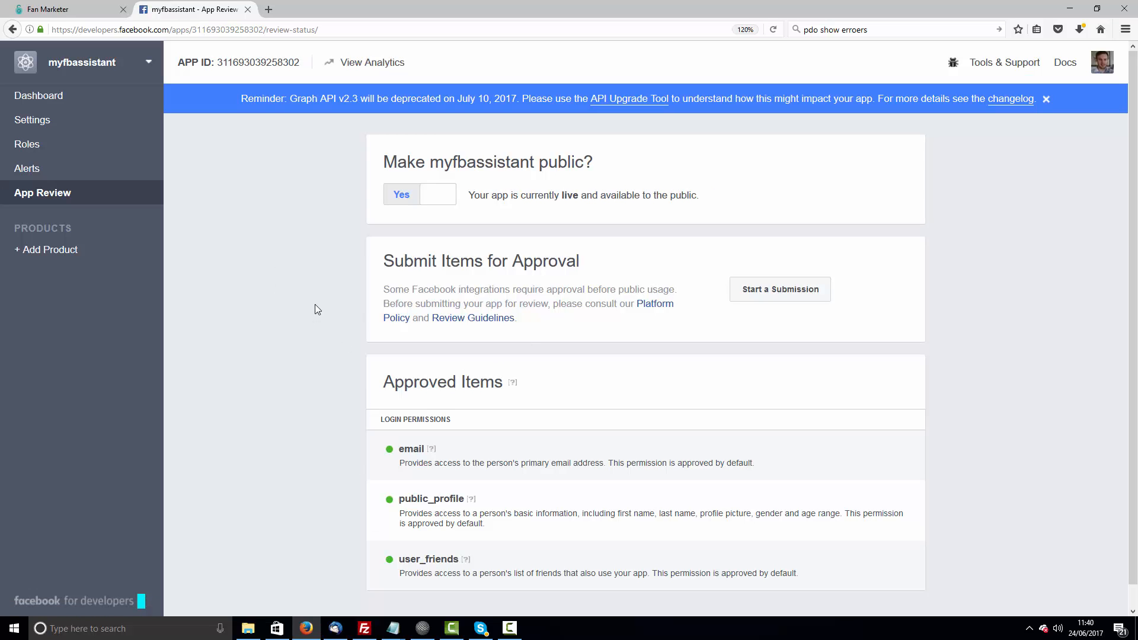
# - Save the Fan Marketer settings
pyautogui.click(88, 11)
pyautogui.click(303, 533)
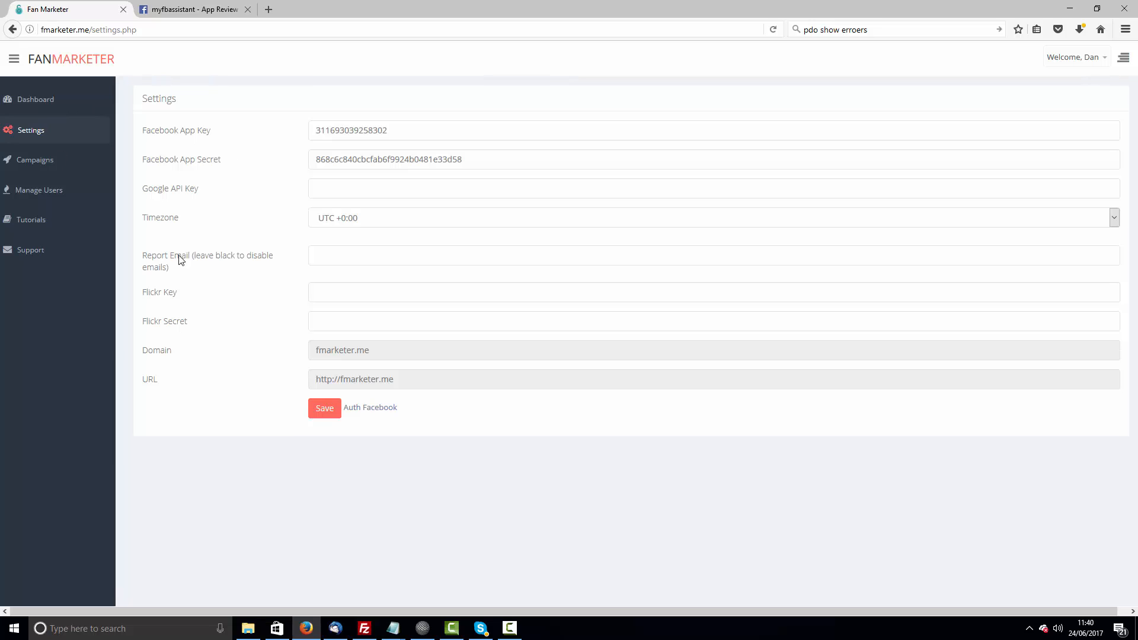
pyautogui.click(324, 412)
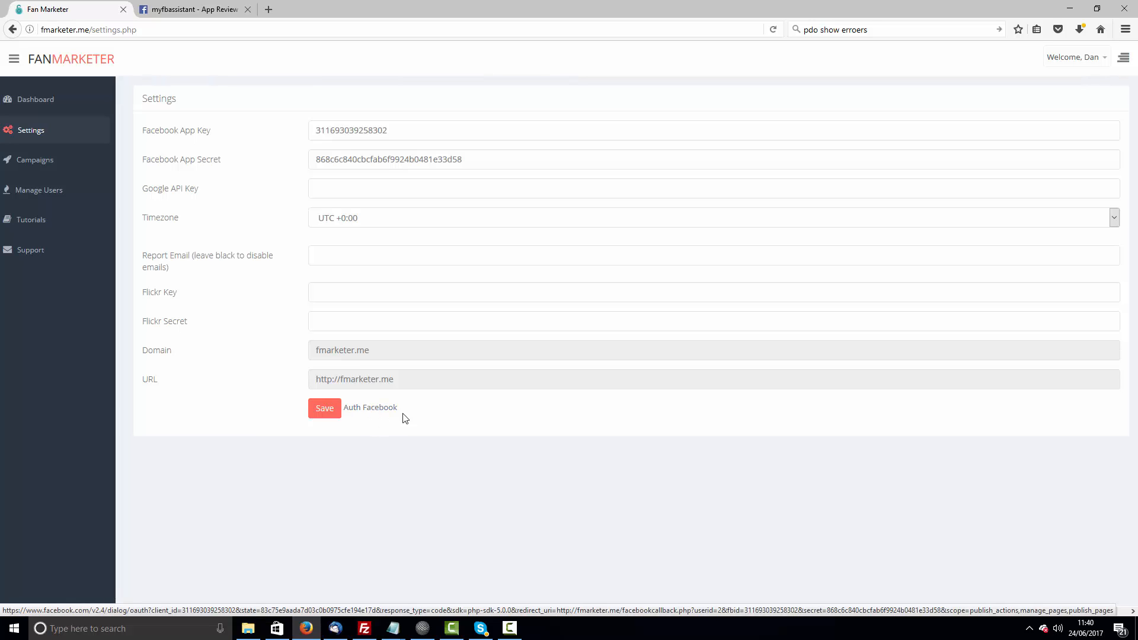
# - Authorize the app with Facebook, allowing public posting and management of your Pages
pyautogui.click(372, 409)
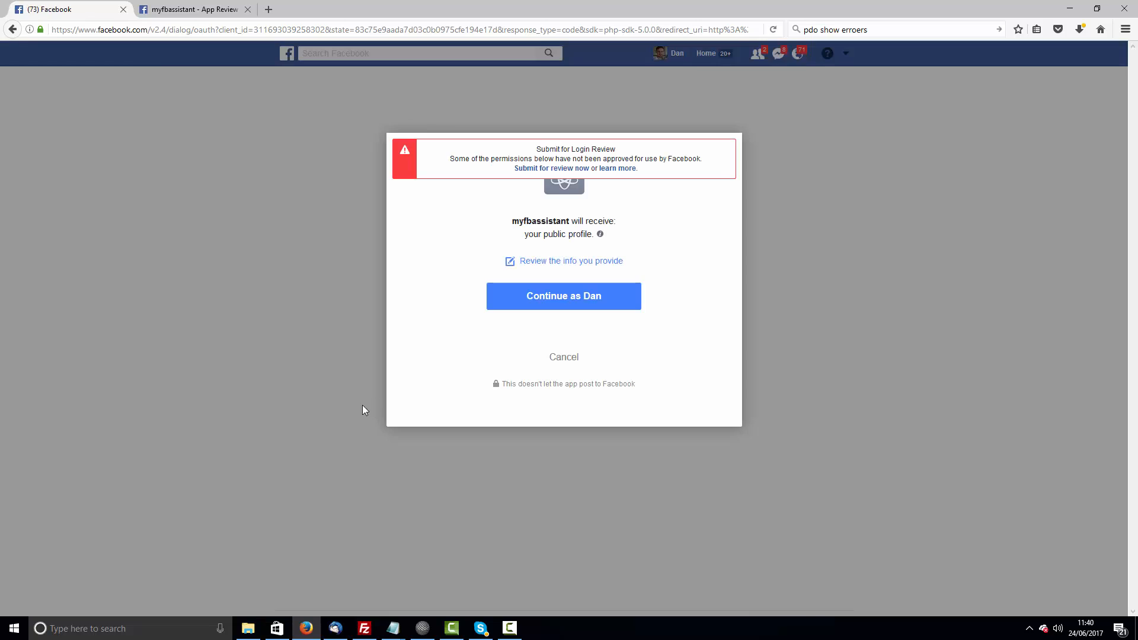
pyautogui.click(536, 302)
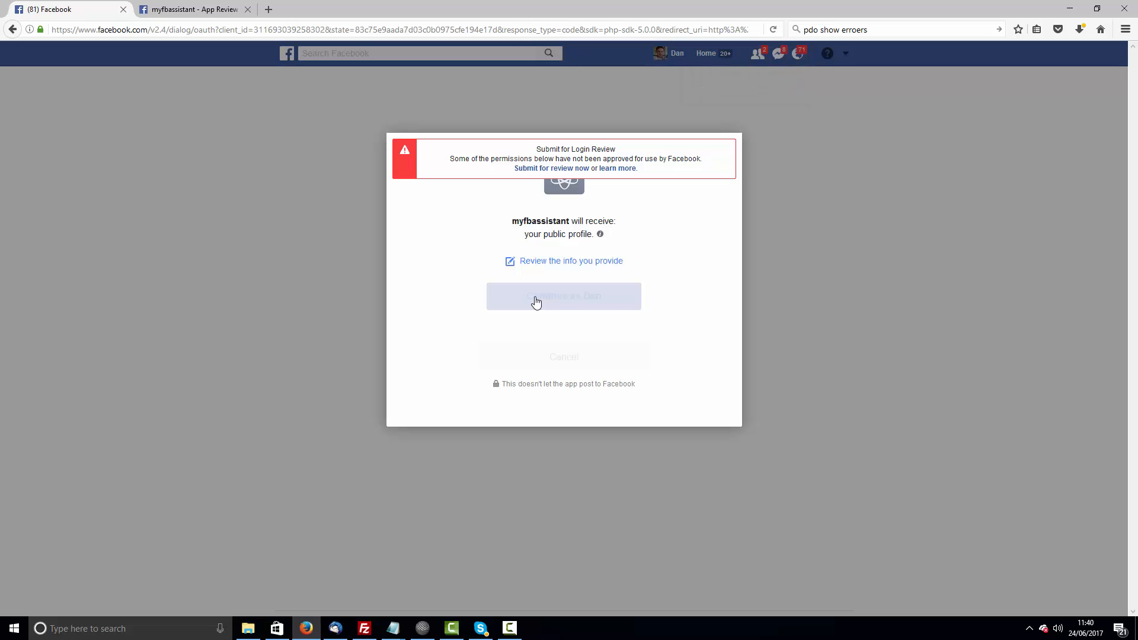
pyautogui.click(586, 320)
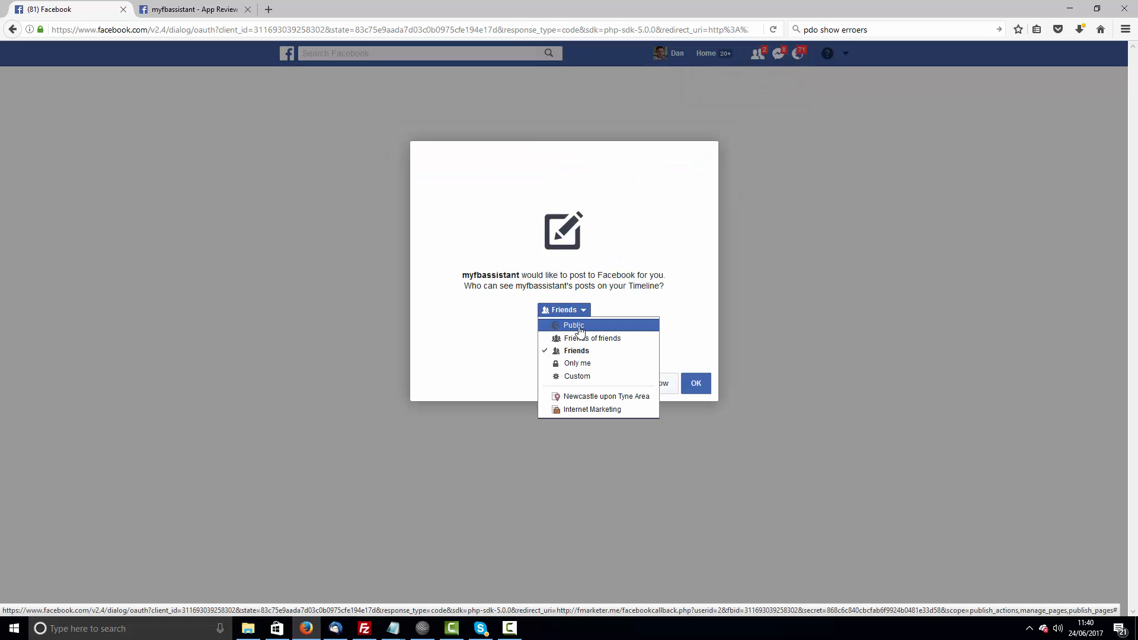
pyautogui.click(578, 325)
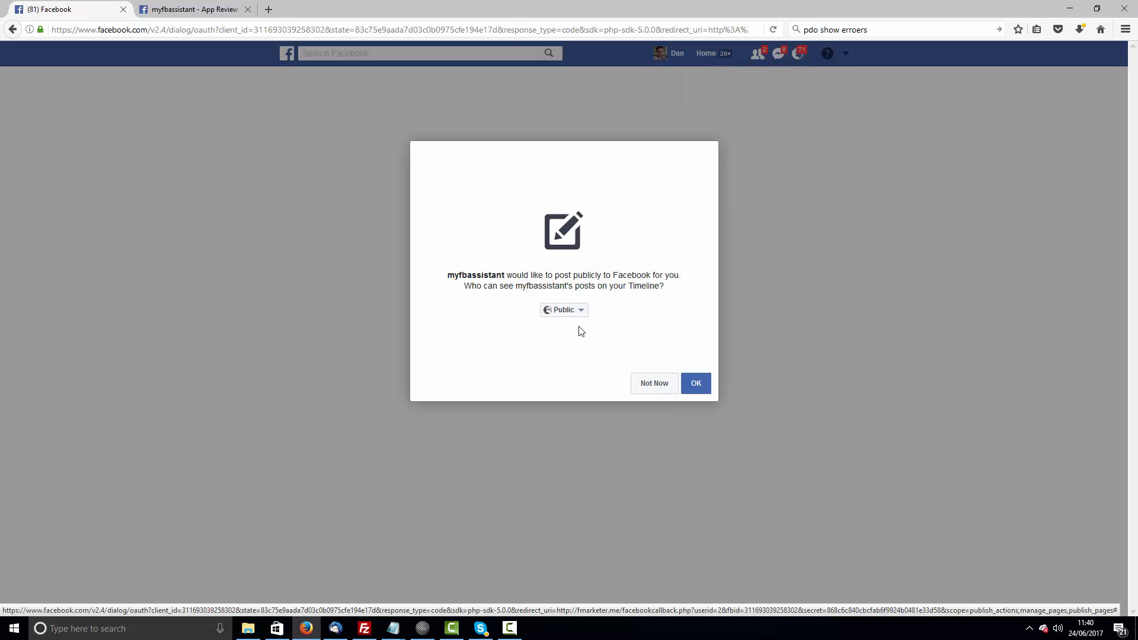
pyautogui.click(702, 389)
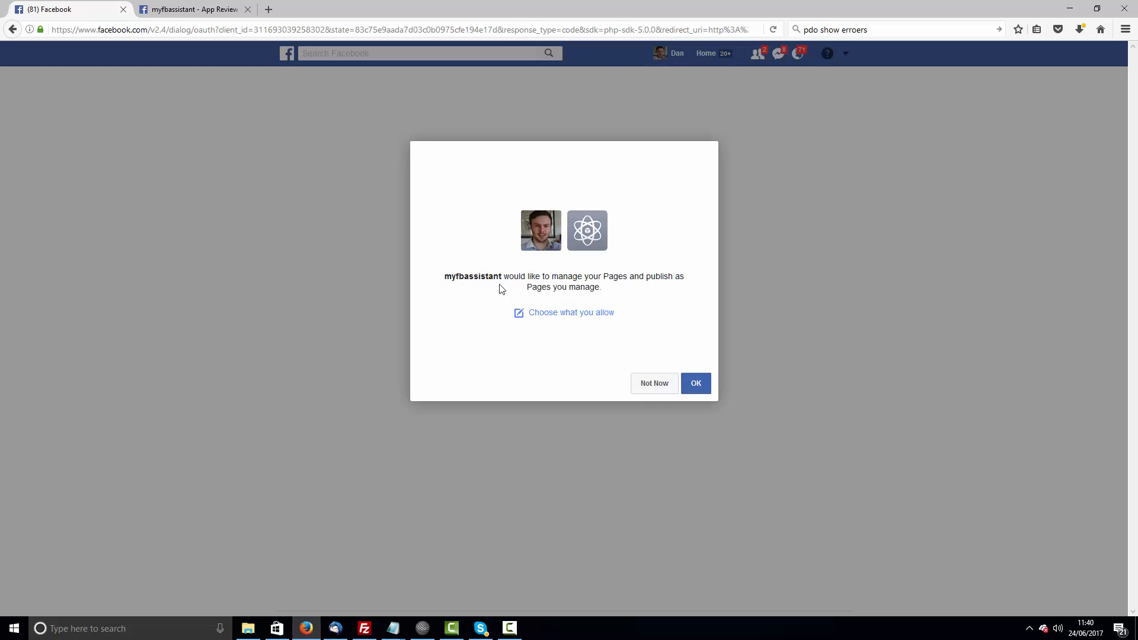
pyautogui.click(699, 387)
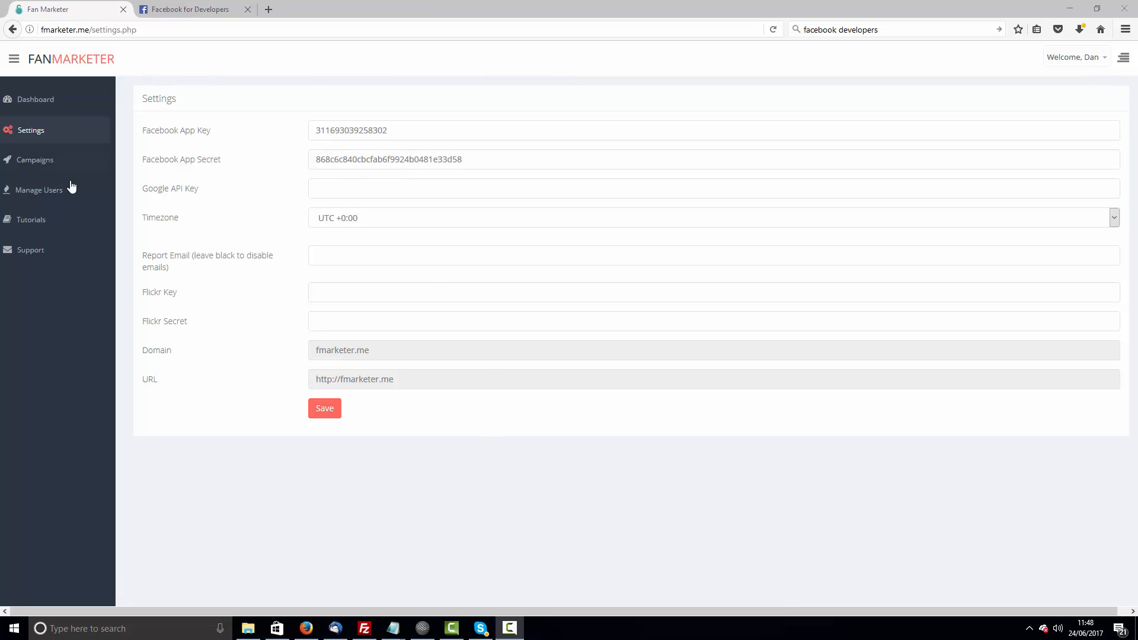
# - Open the MMA campaign's setup and save it
pyautogui.click(18, 165)
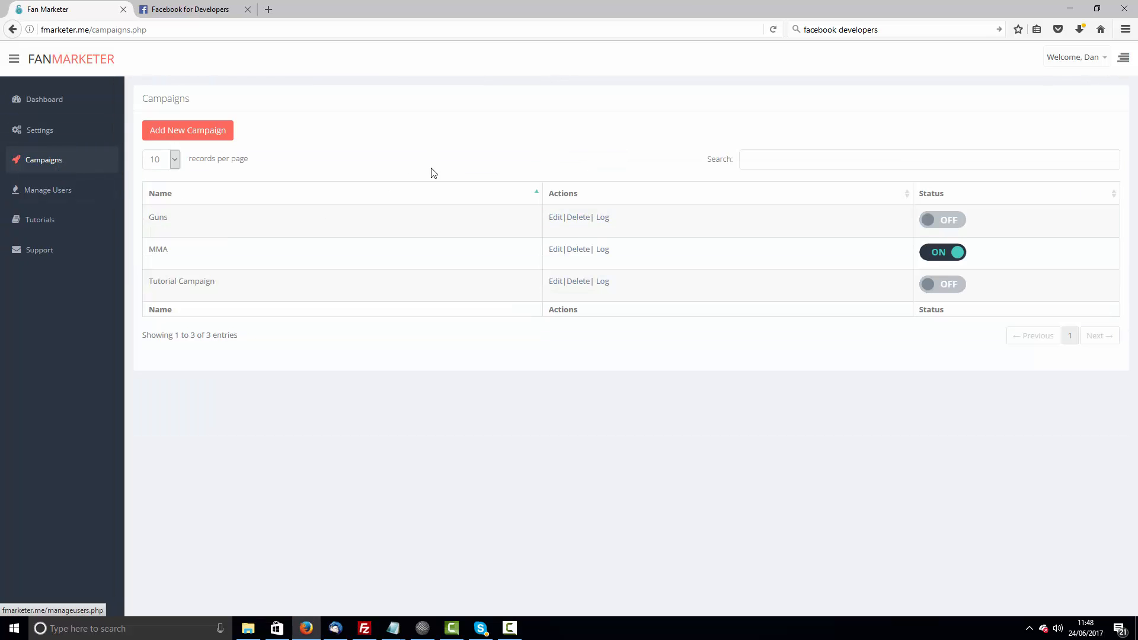
pyautogui.click(555, 250)
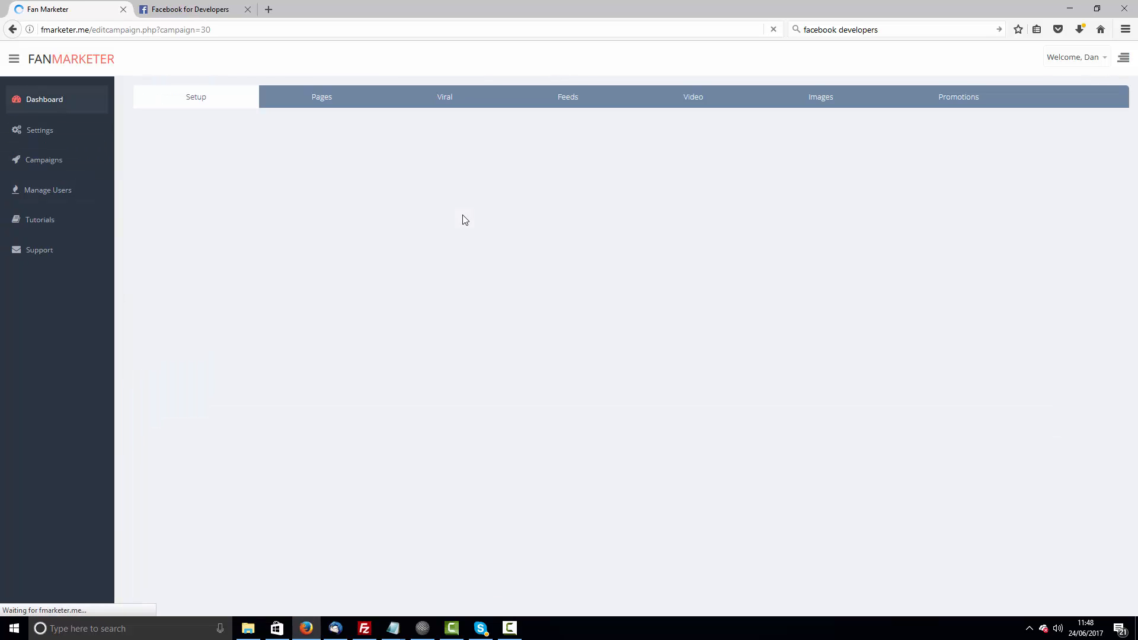
pyautogui.click(329, 391)
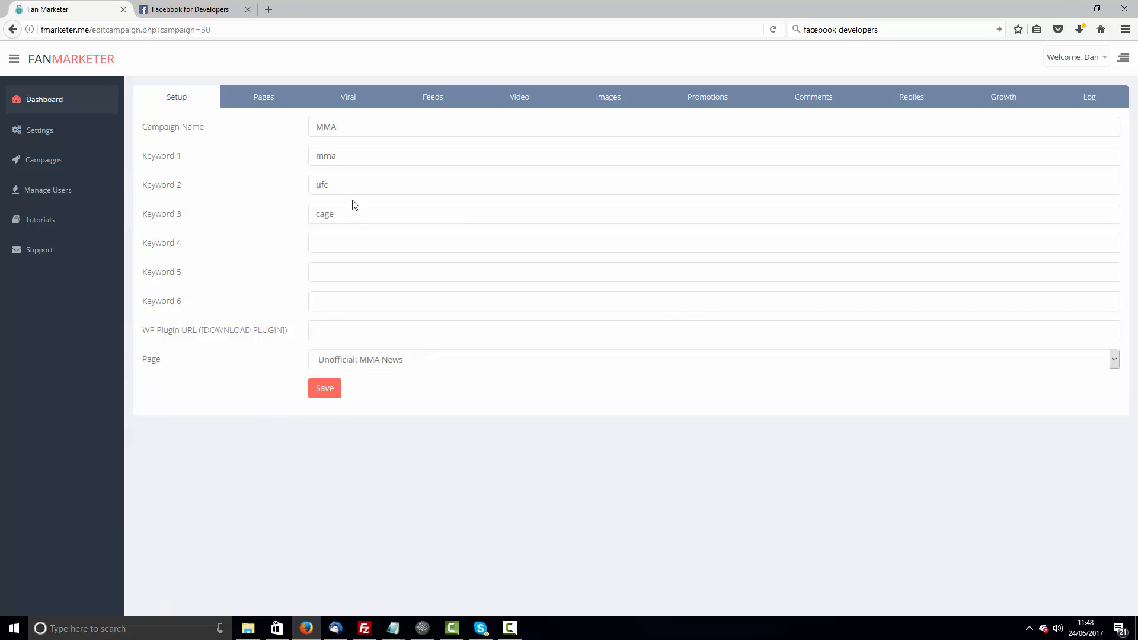
# - Open the Guns campaign's setup and save it
pyautogui.click(73, 161)
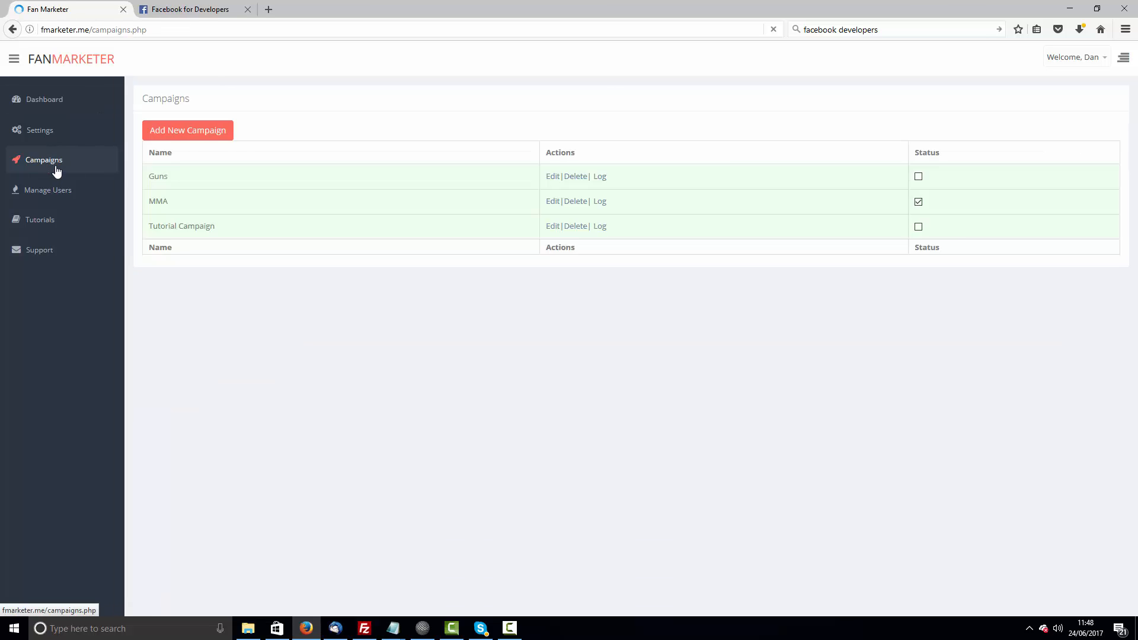
pyautogui.click(554, 218)
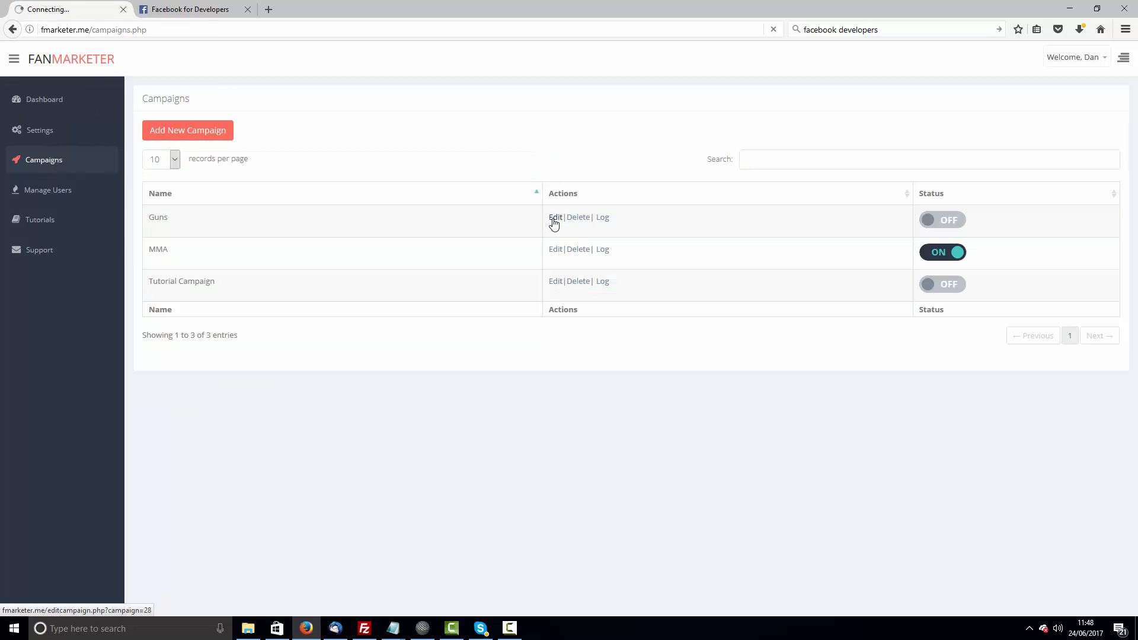
pyautogui.click(334, 389)
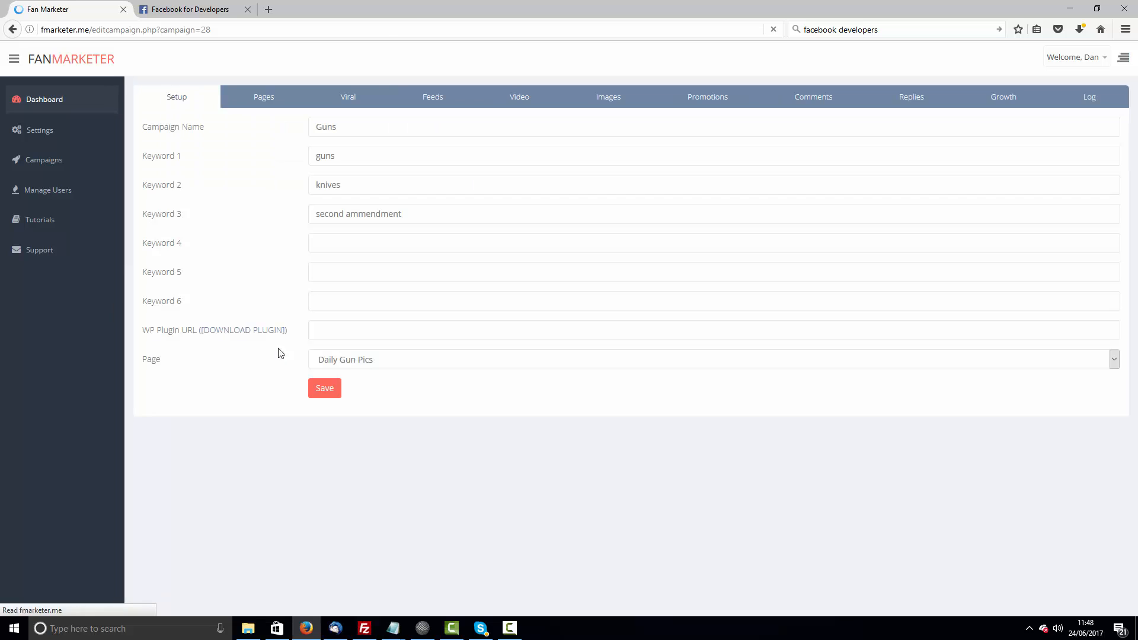
# - Open the Tutorial Campaign's setup and save it
pyautogui.click(21, 165)
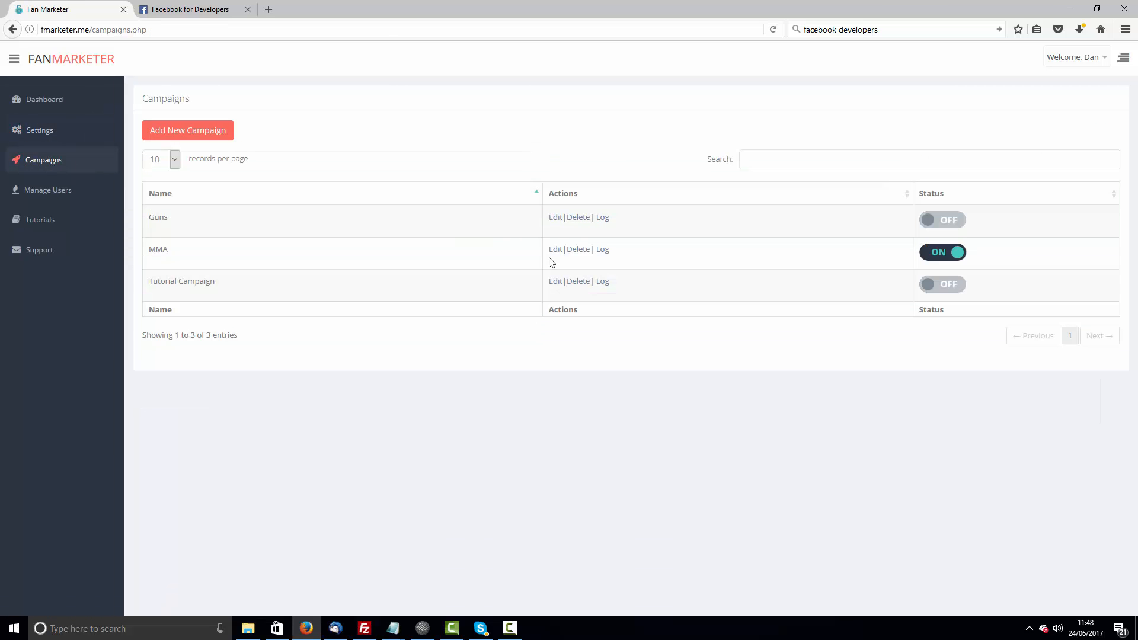
pyautogui.click(554, 281)
pyautogui.click(327, 391)
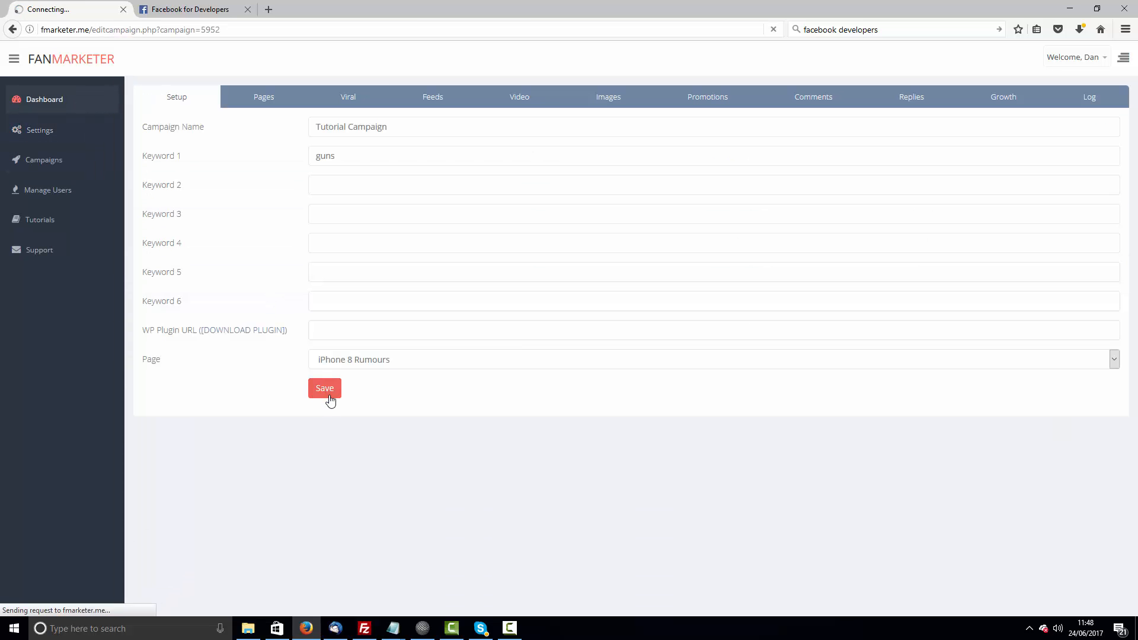